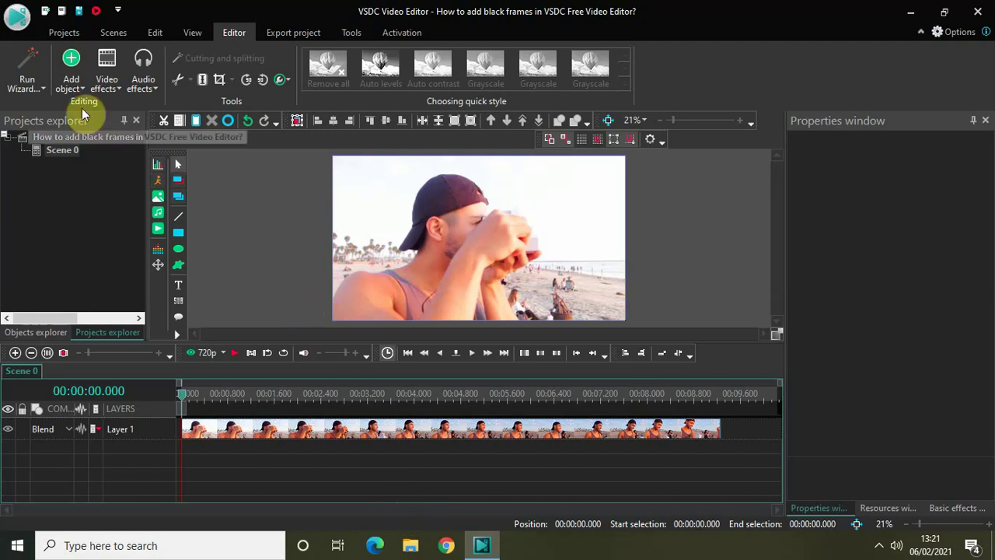
Draw a rectangle over the video on a new layer from the cursor position and give it the same size as the parent.
left_click(67, 78)
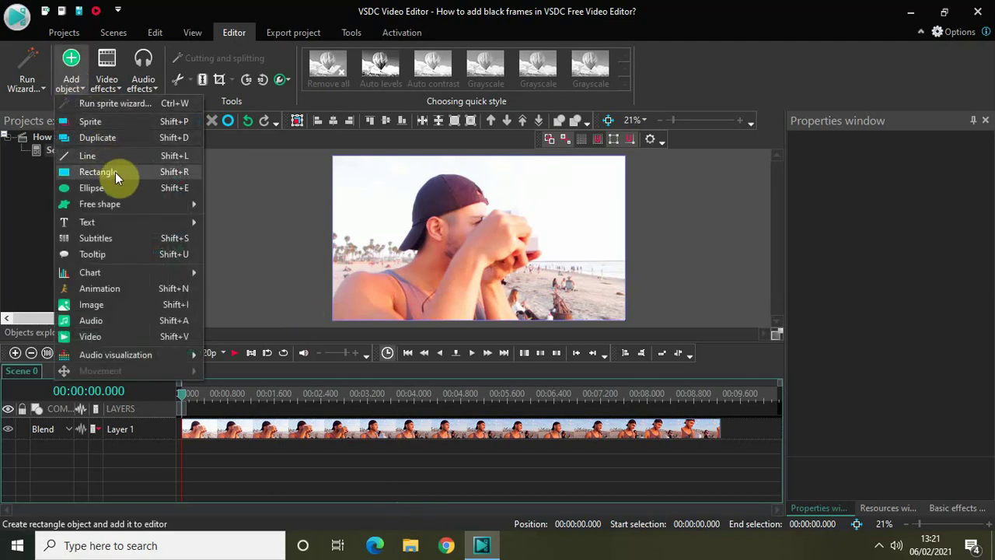
left_click(115, 172)
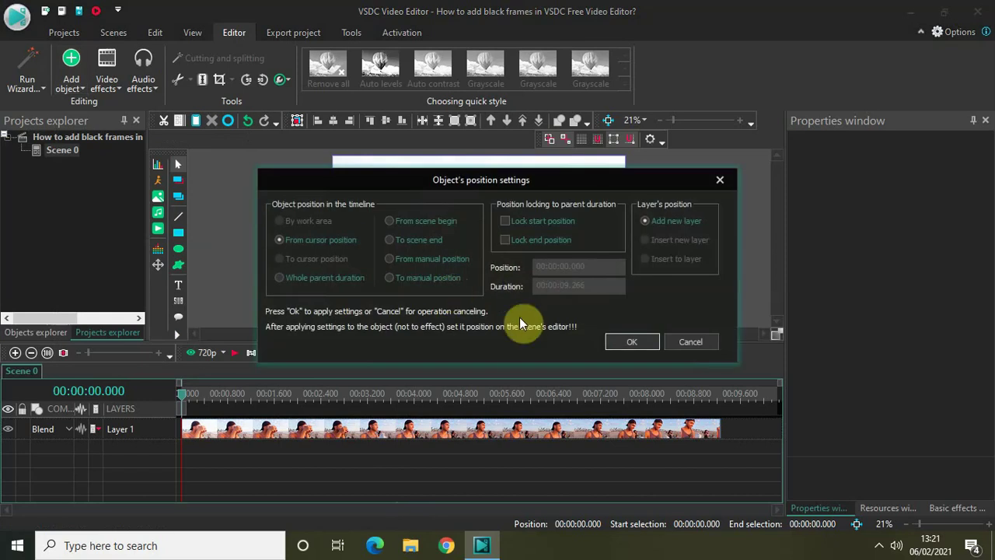
left_click(625, 346)
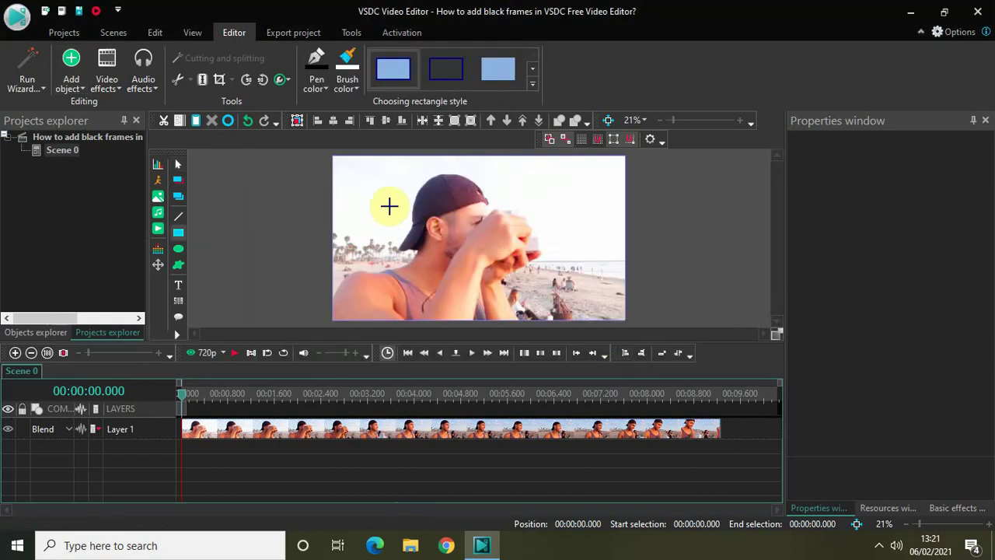
left_click_drag(383, 198, 562, 290)
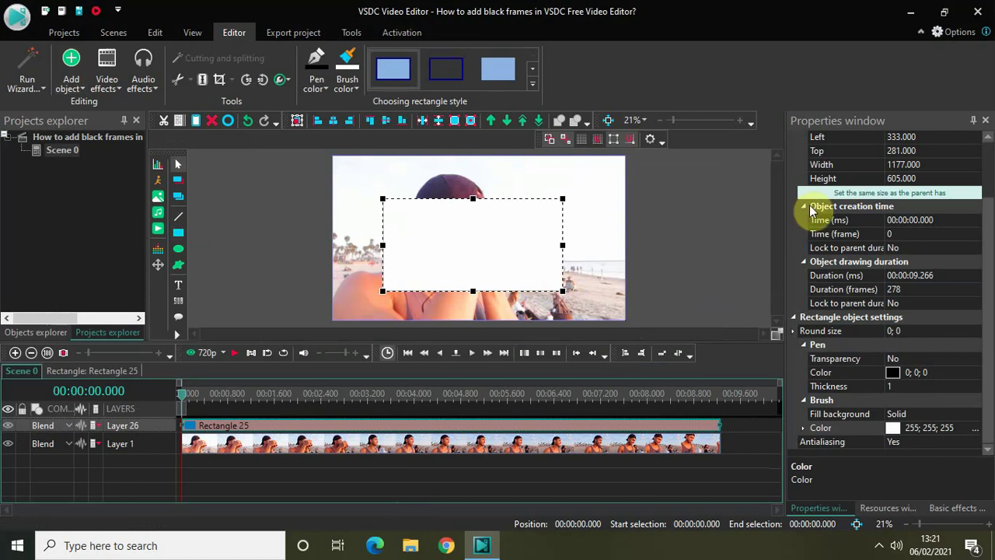
left_click(858, 193)
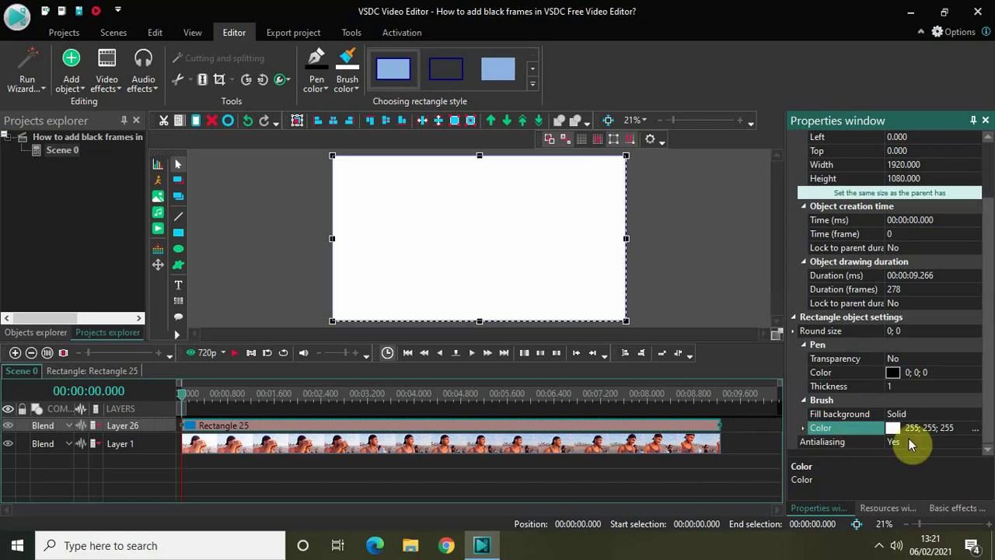
Set the rectangle's brush fill colour to black, #000000.
left_click(976, 429)
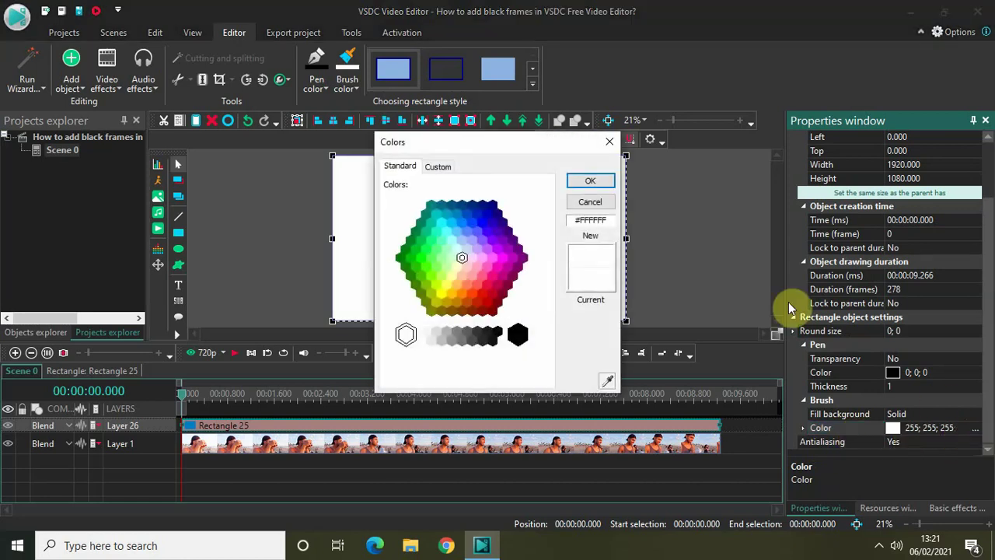
left_click(518, 335)
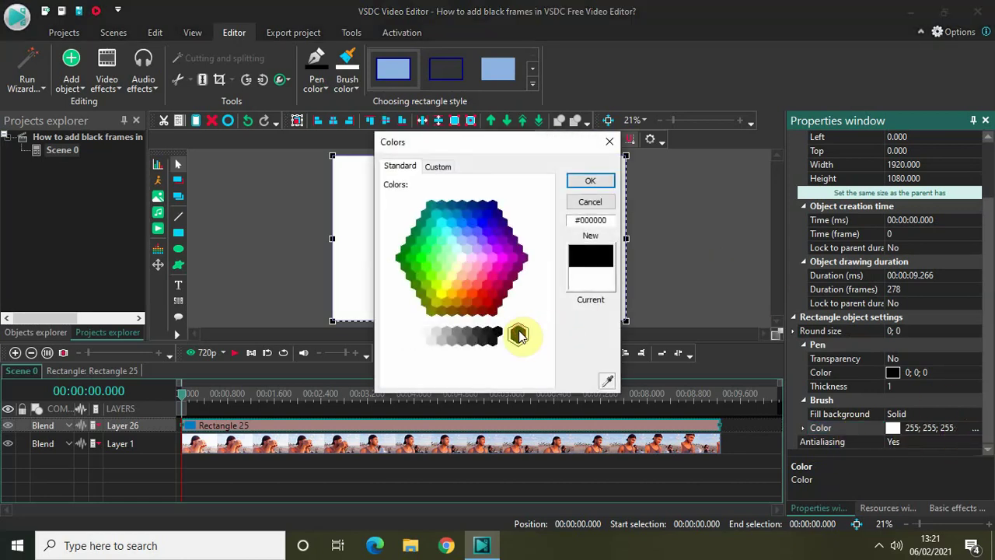
left_click(587, 181)
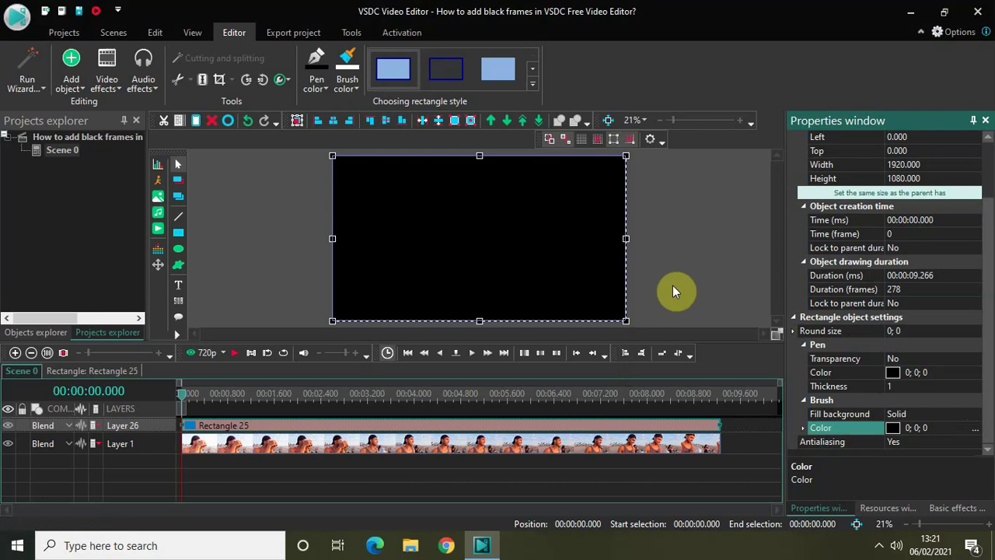
Set the black rectangle's drawing duration to 00:00:00.100.
left_click(523, 429)
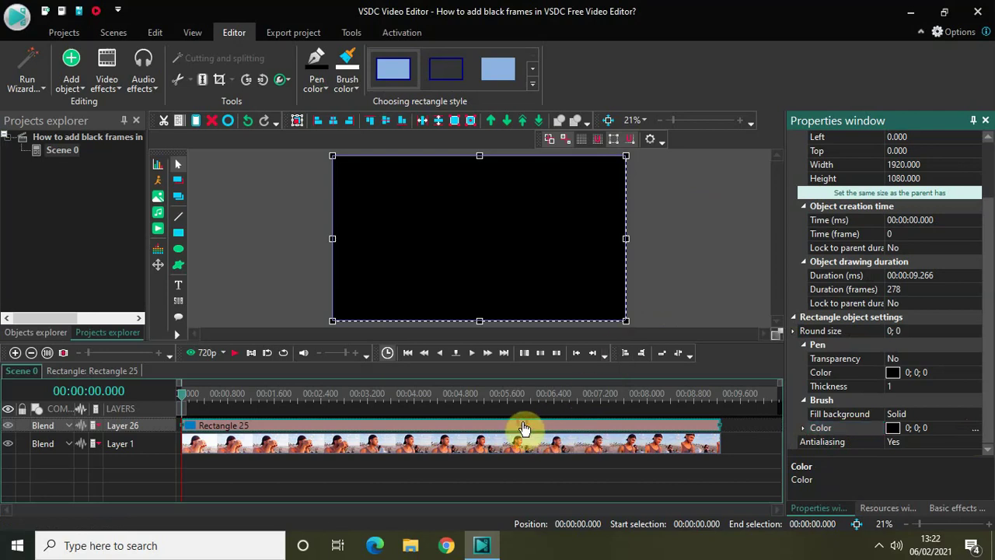
left_click(947, 275)
key("BackSpace")
key("BackSpace")
key("BackSpace")
key("BackSpace")
type("0100")
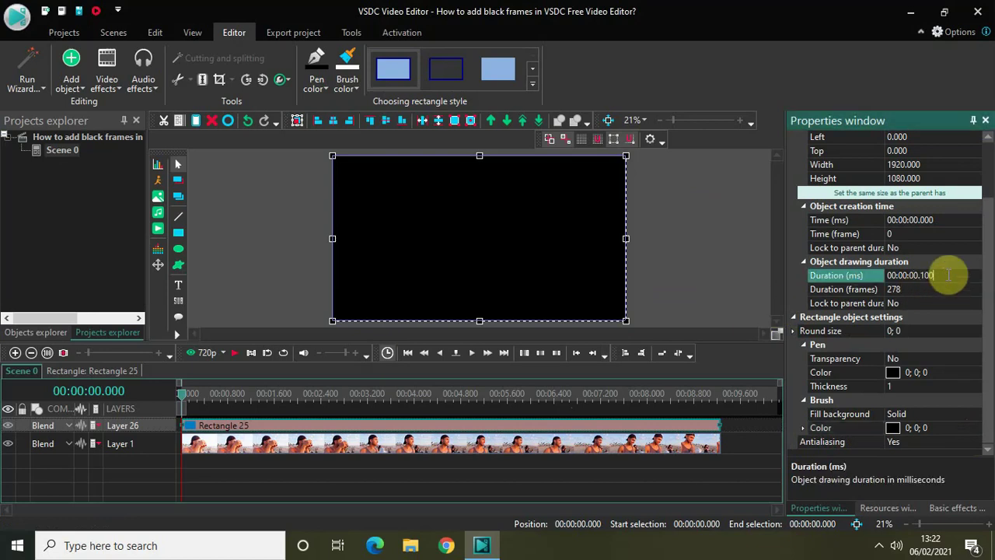
key("Return")
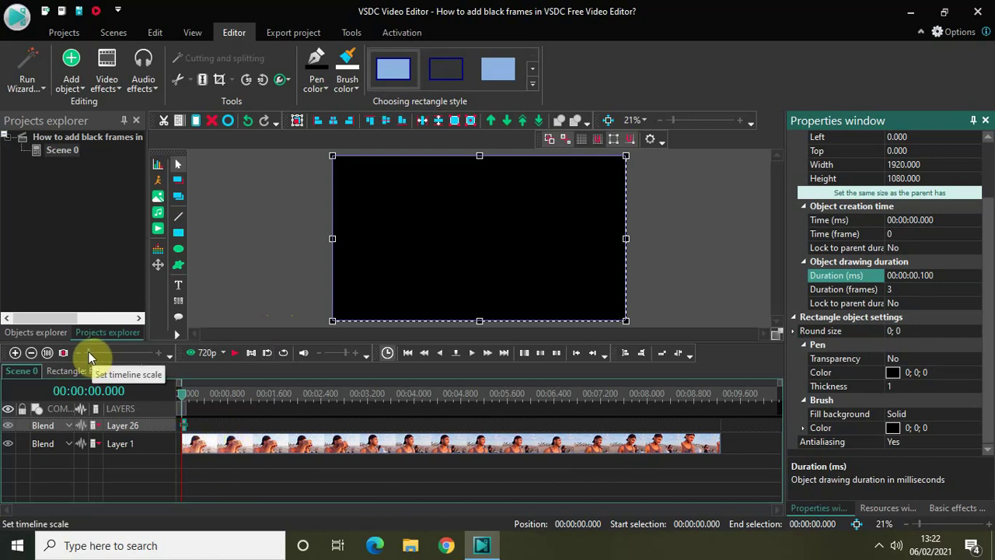
Paste four copies of the black rectangle onto new layers at the start of the timeline.
left_click_drag(91, 352, 124, 353)
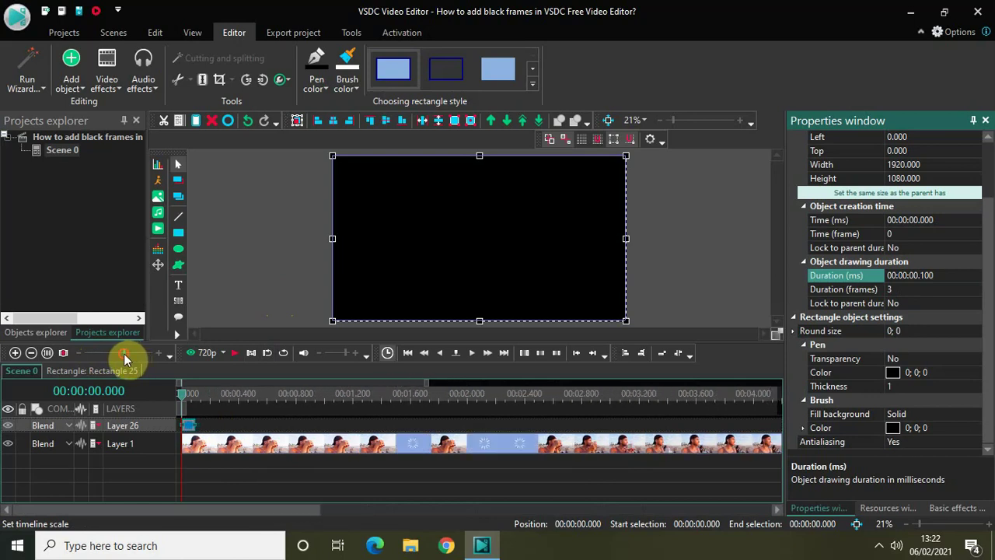
left_click(188, 428)
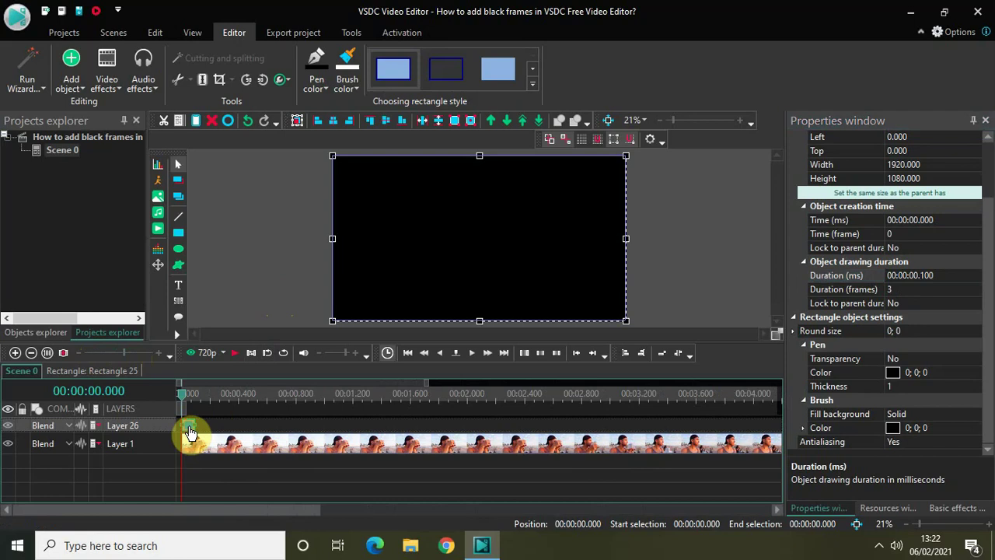
key("ctrl+v")
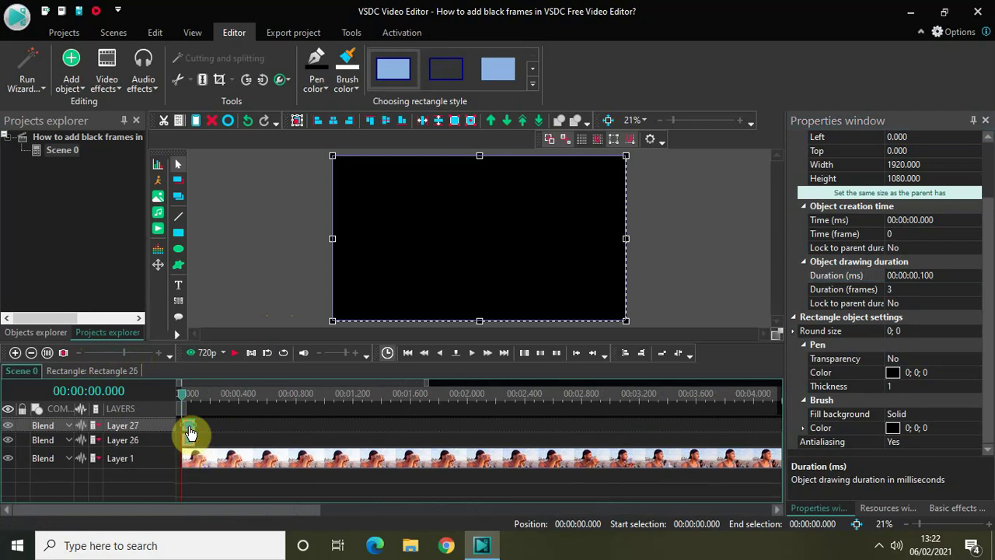
key("ctrl+v")
key("ctrl+v")
key("ctrl+v")
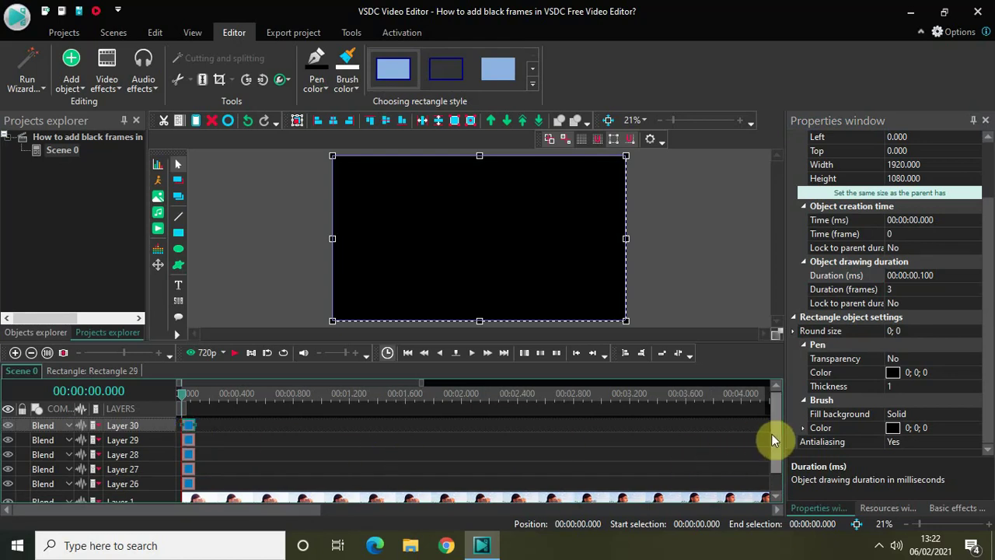
left_click_drag(774, 434, 776, 465)
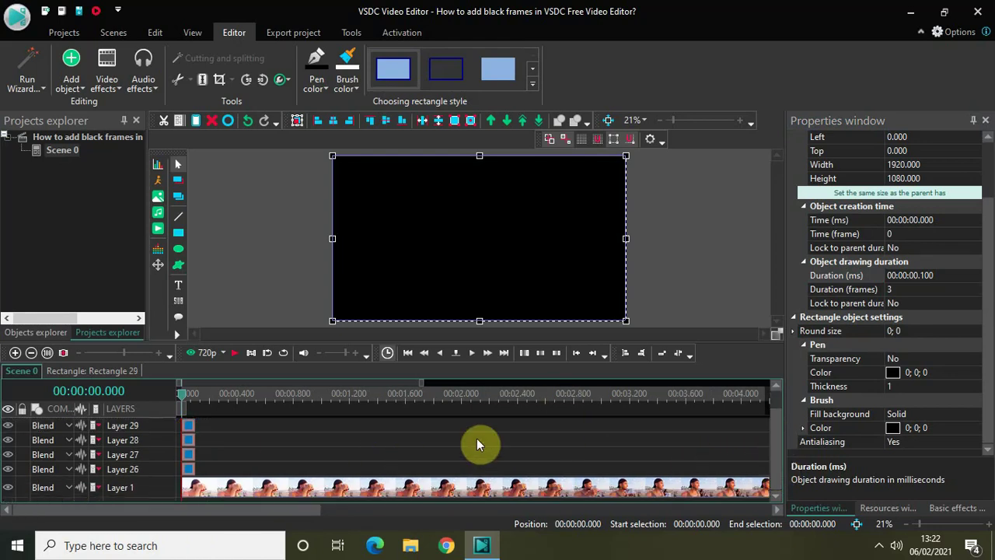
Move the Layer 27 rectangle copy onto Layer 26 and set its creation time to 00:00:00.200.
left_click(183, 454)
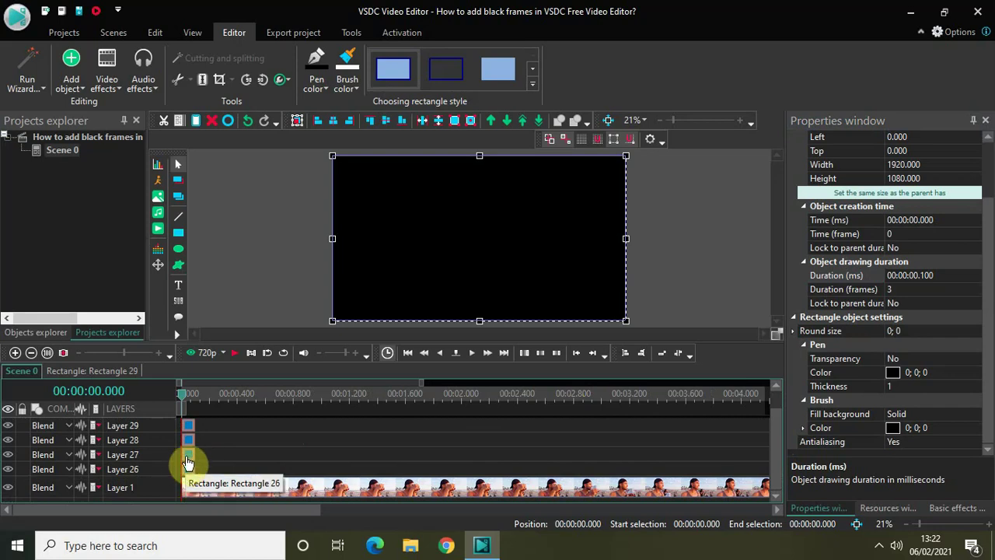
left_click_drag(189, 461, 222, 477)
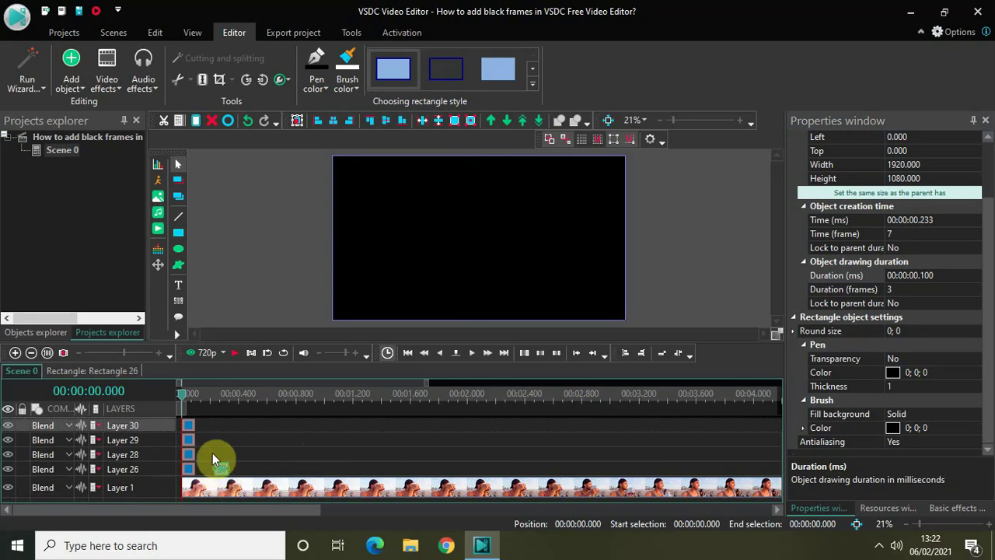
left_click(936, 224)
key("BackSpace")
key("BackSpace")
type("00")
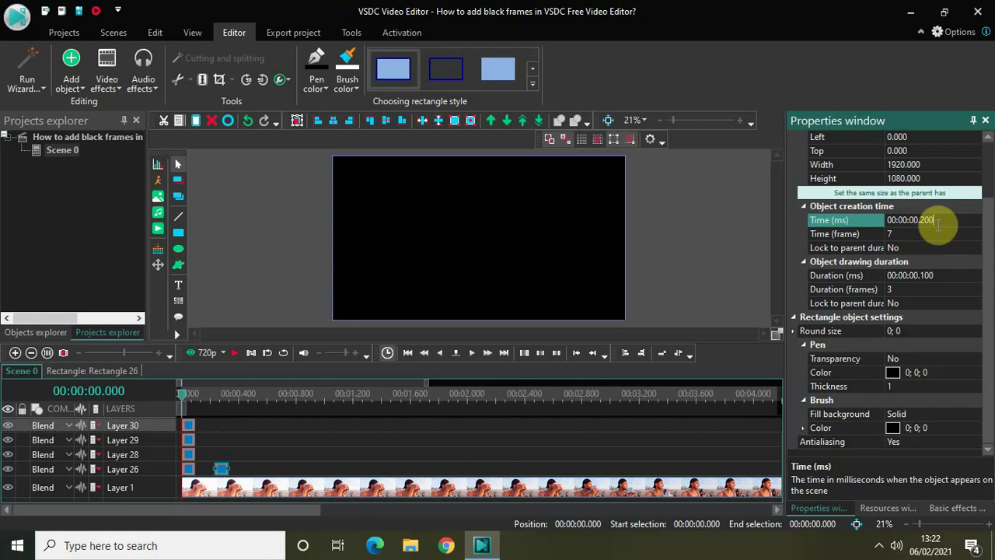
key("Return")
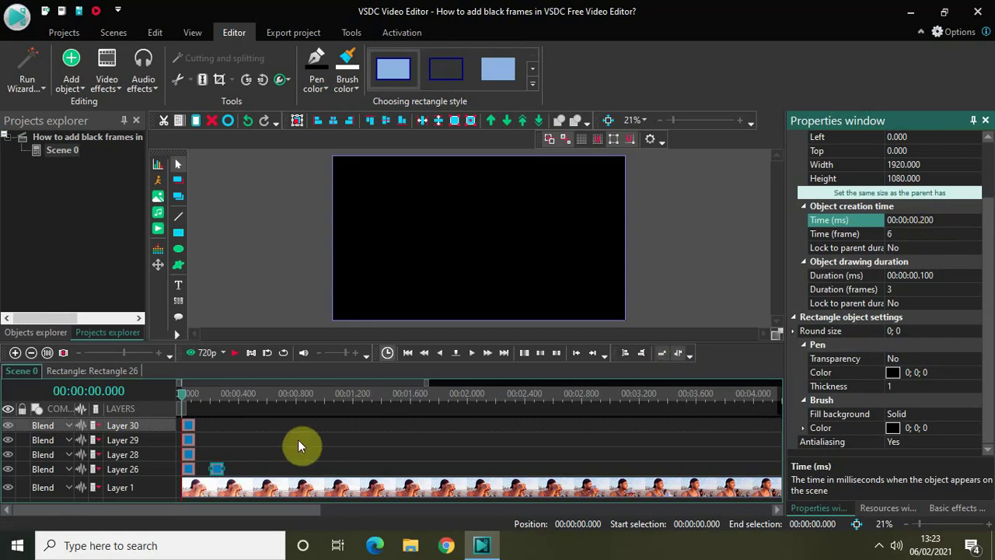
Set the drawing duration of the rectangle on Layer 28 to 00:00:00.400.
left_click(188, 455)
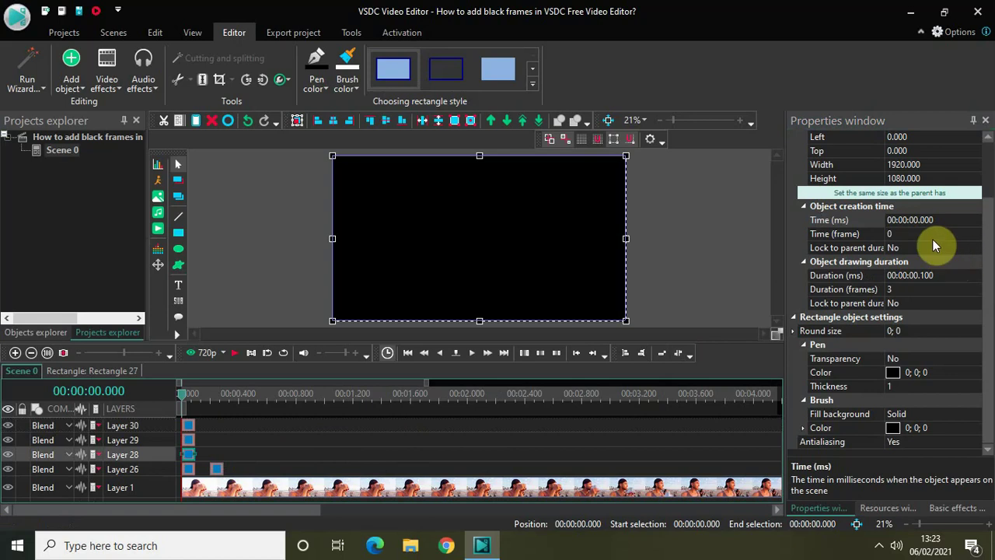
left_click(943, 276)
key("BackSpace")
key("BackSpace")
key("BackSpace")
type("400")
key("Return")
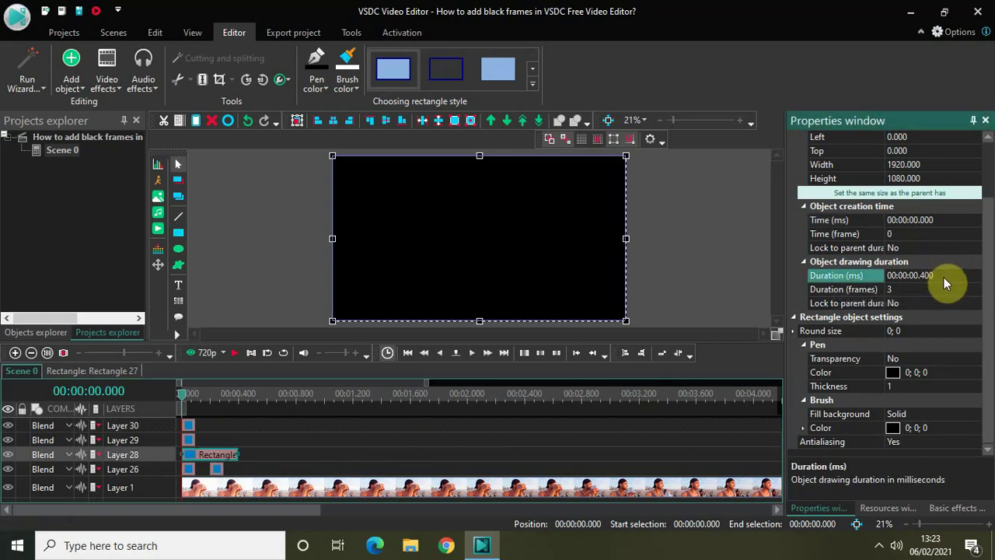
Restore the drawing duration of the rectangle on Layer 28 to 00:00:00.100.
left_click(943, 276)
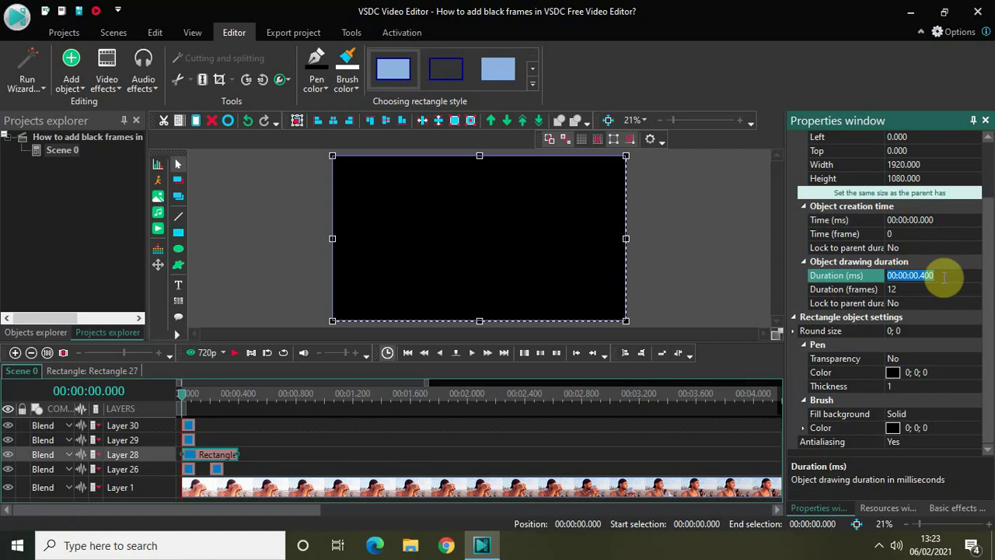
left_click(943, 277)
key("BackSpace")
key("BackSpace")
key("BackSpace")
type("100")
key("Return")
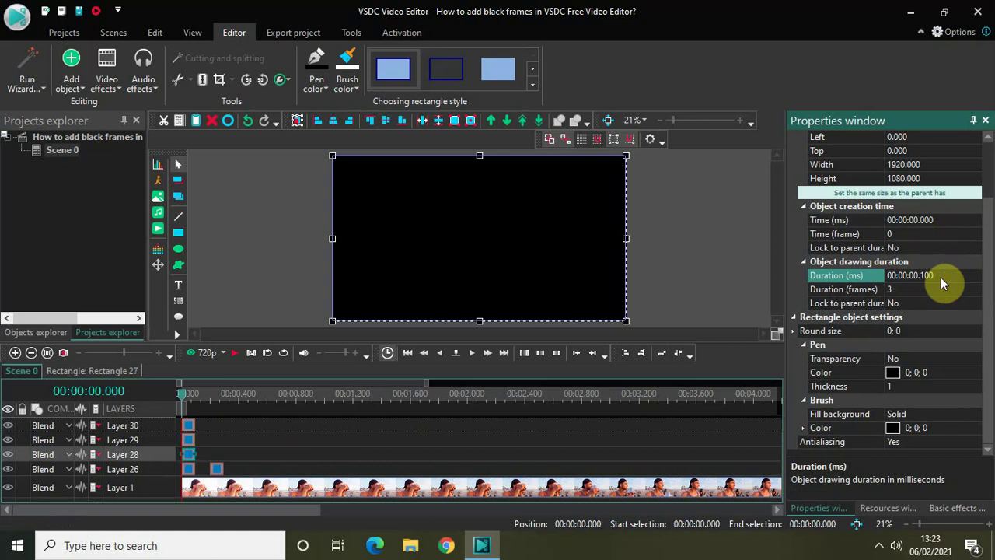
Set the creation time of the rectangle on Layer 28 to 00:00:00.400.
left_click(950, 223)
key("BackSpace")
key("BackSpace")
key("BackSpace")
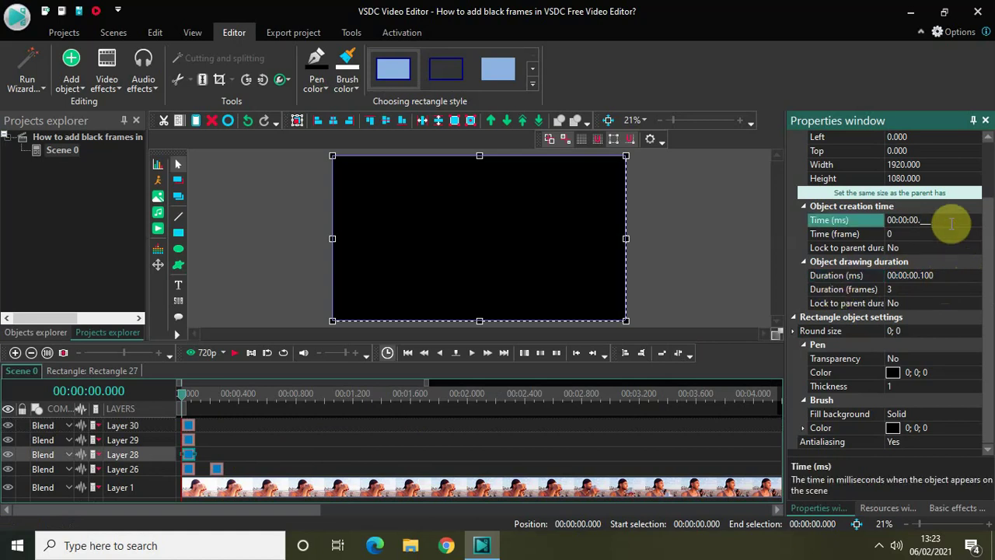
type("400")
key("Return")
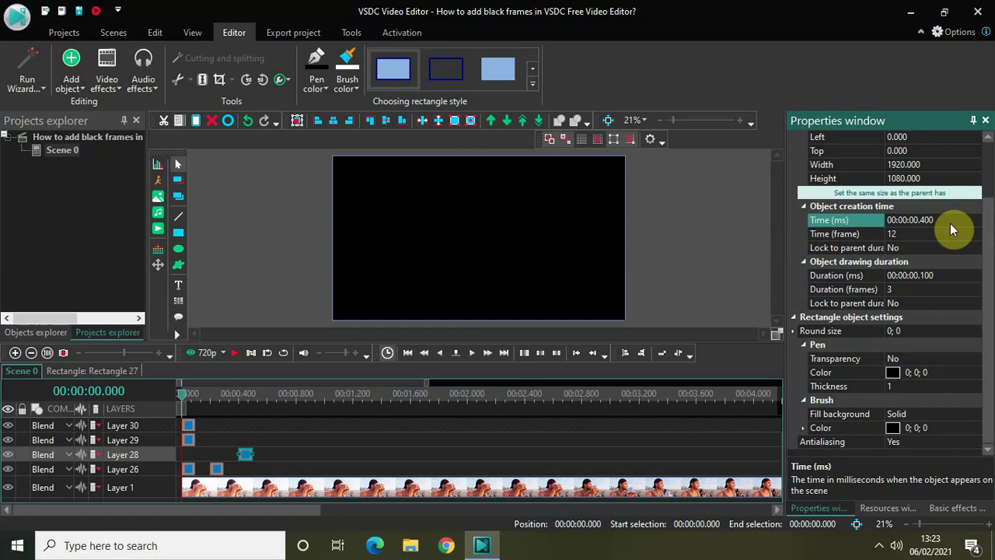
Set the creation time of the rectangle on Layer 29 to 00:00:00.600.
left_click(190, 445)
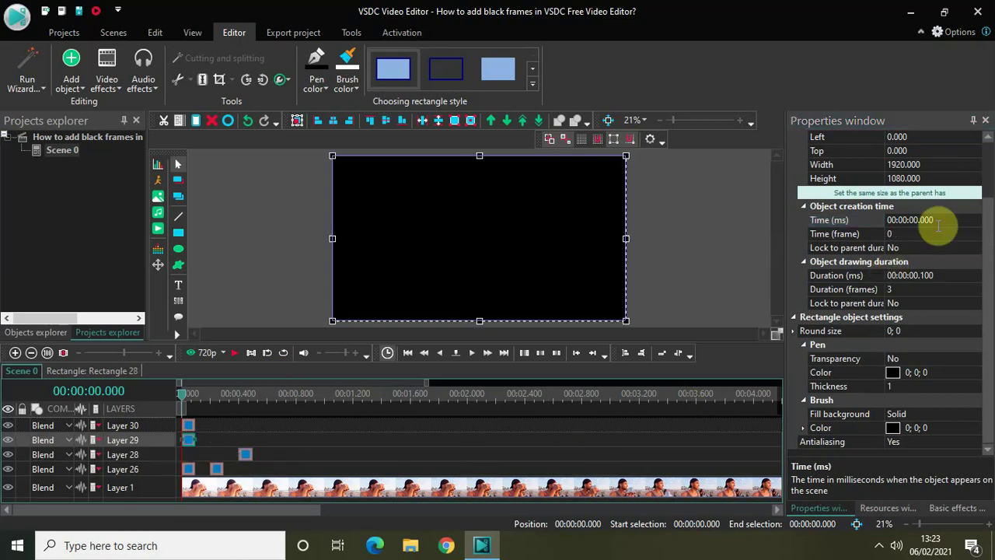
left_click(949, 219)
key("BackSpace")
key("BackSpace")
key("BackSpace")
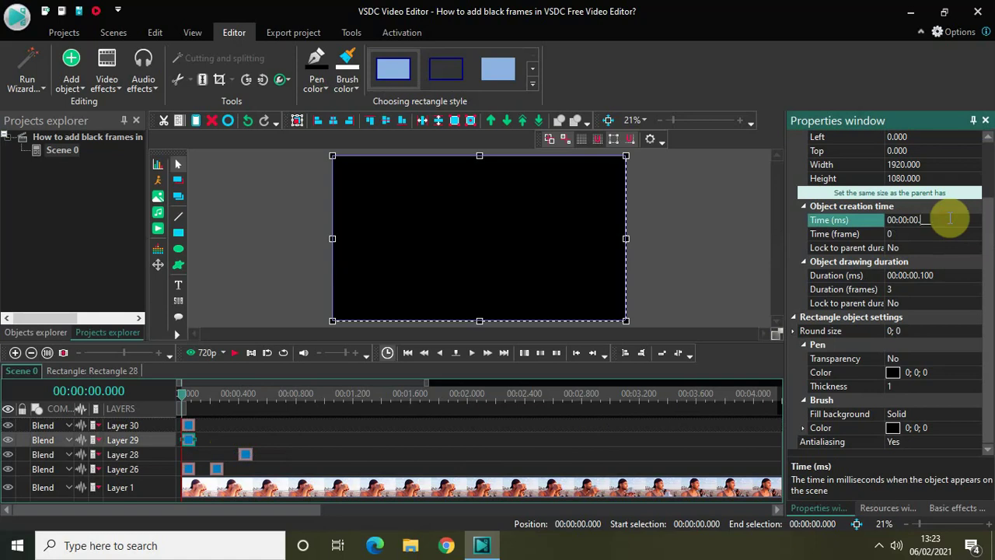
type("600")
key("Return")
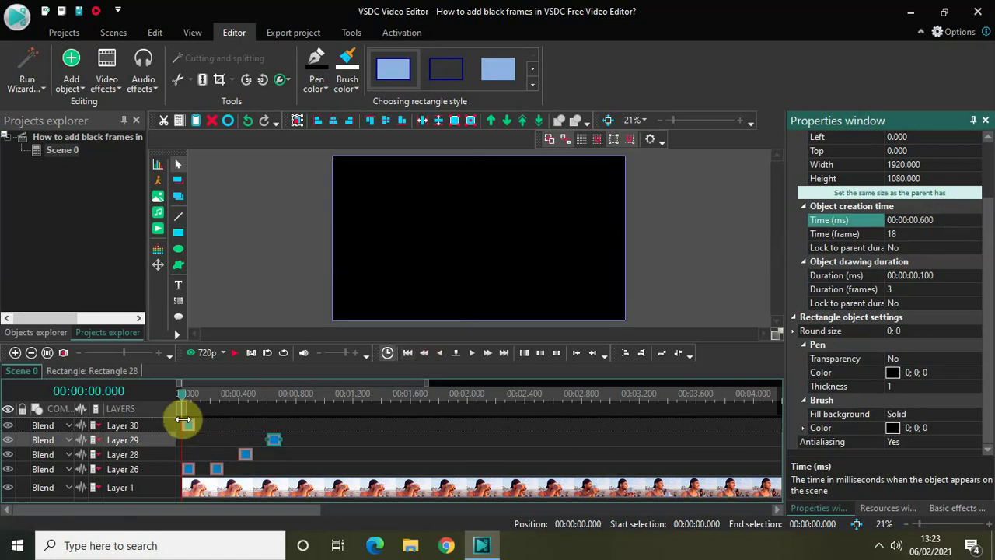
Set the creation time of the rectangle on Layer 30 to 00:00:00.800.
left_click(189, 428)
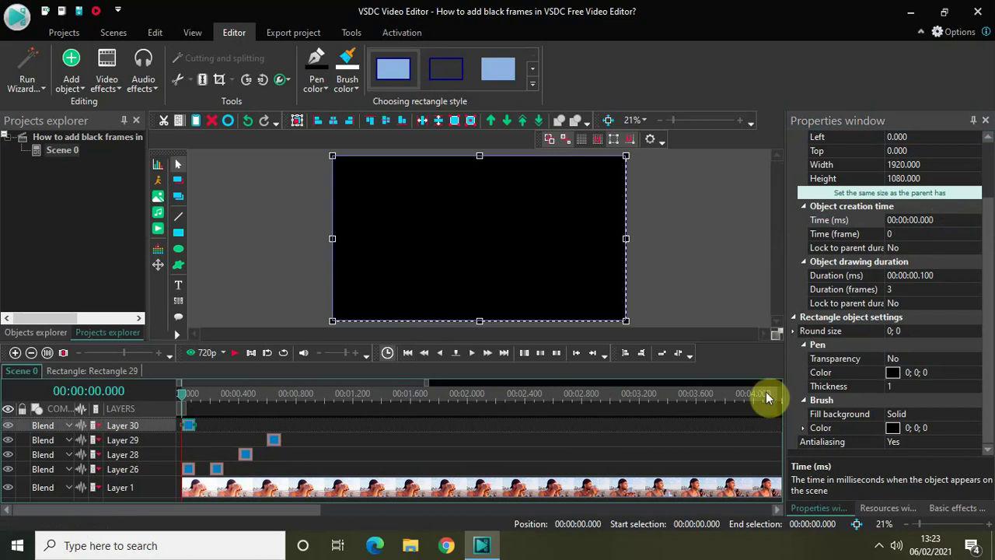
left_click(949, 222)
key("BackSpace")
key("BackSpace")
key("BackSpace")
type("800")
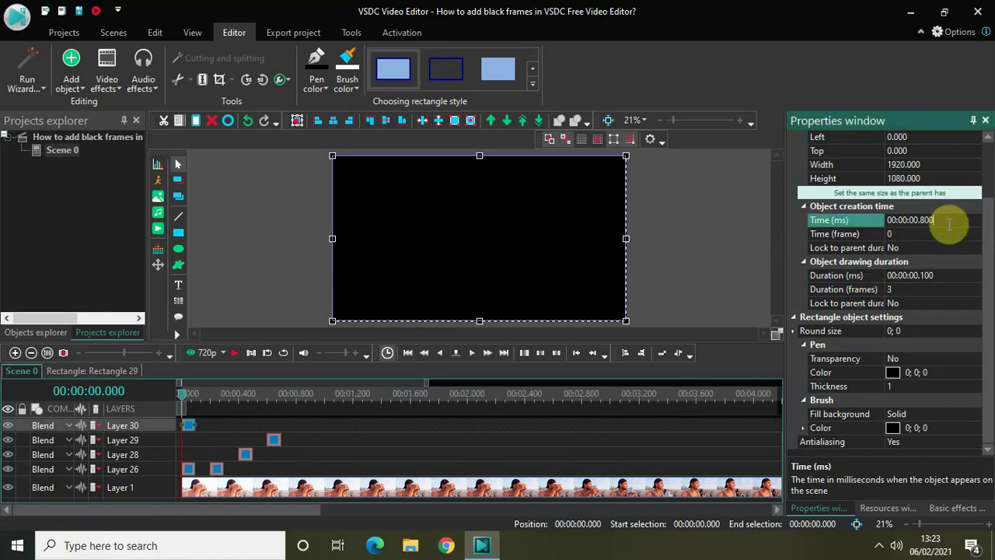
key("Return")
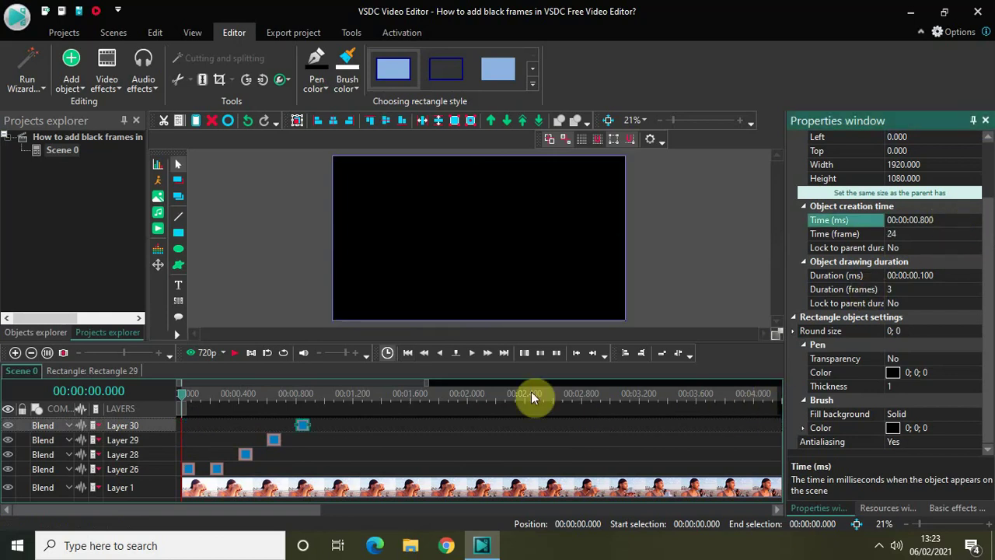
Move the rectangles on Layers 28, 29 and 30 down onto Layer 26, keeping their start times.
left_click(245, 455)
left_click_drag(245, 455, 304, 441)
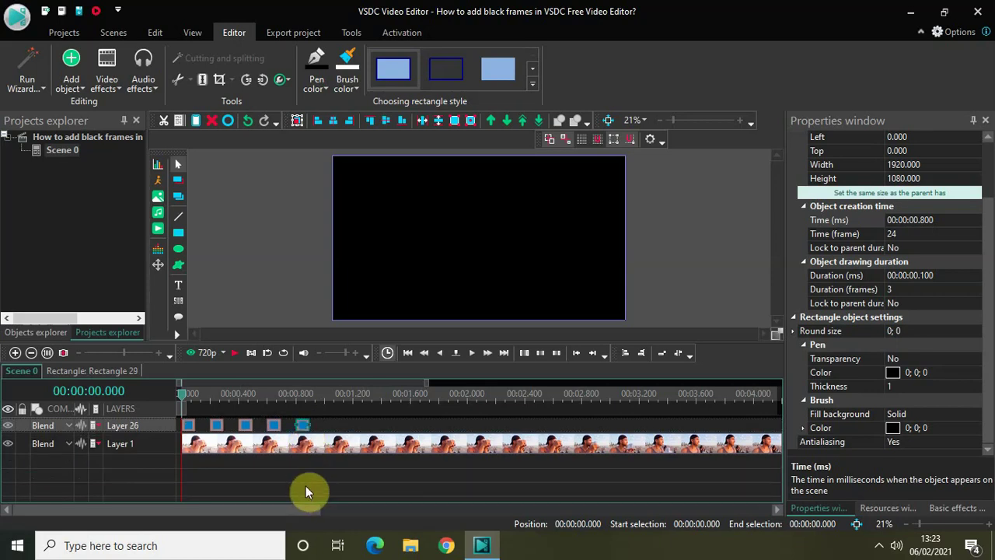
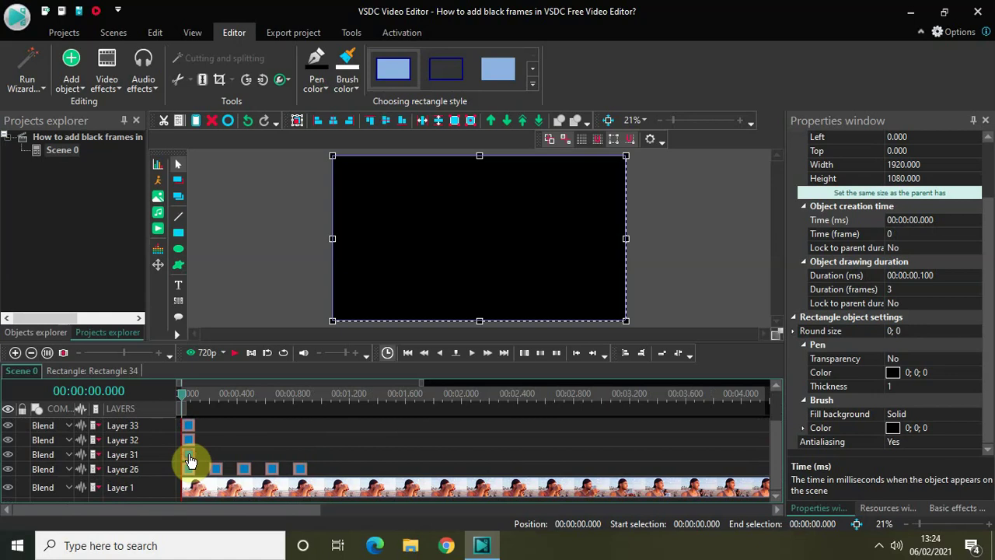
Set the creation time of the rectangle on Layer 31 to 00:00:01.000.
left_click(190, 457)
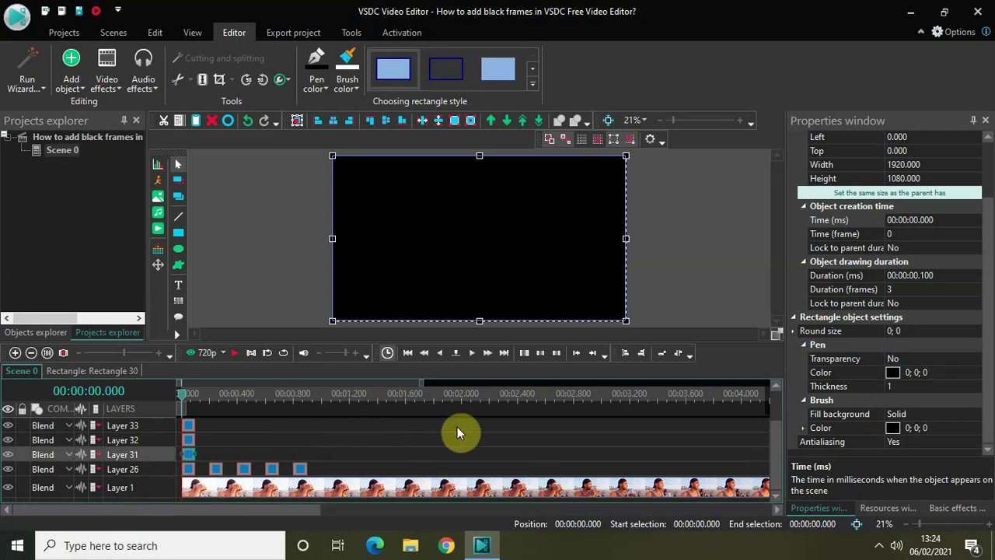
left_click(950, 219)
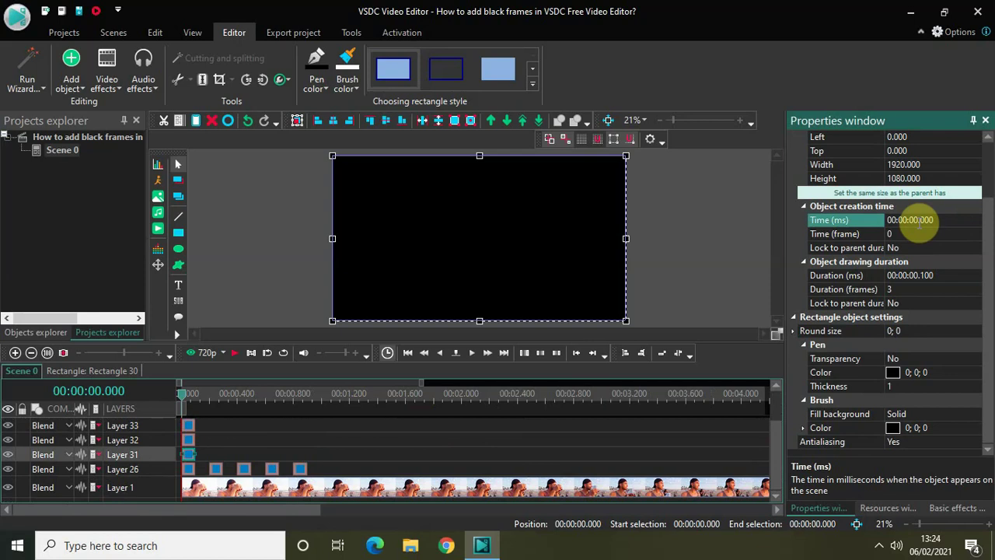
left_click(919, 220)
type("1")
key("Return")
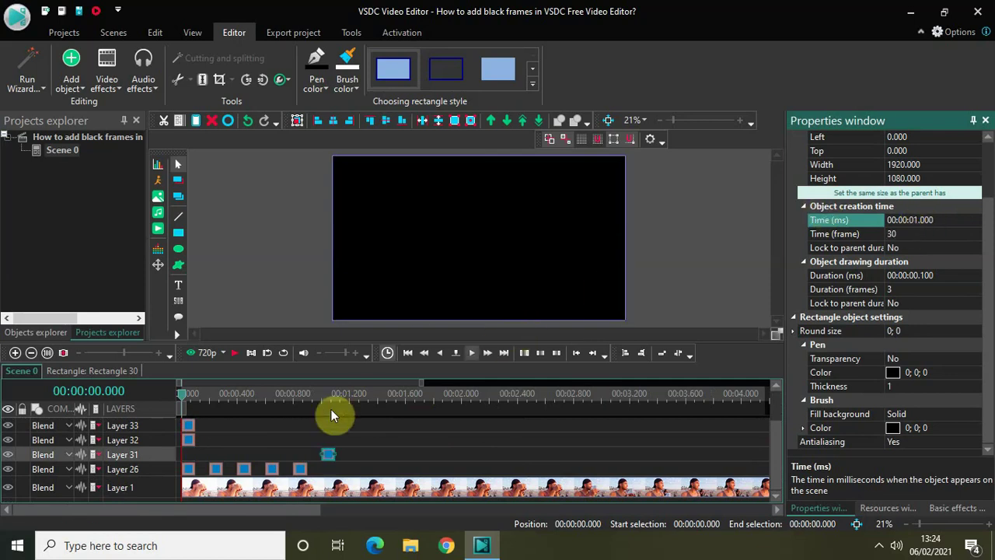
Set the creation time of the rectangle on Layer 32 to 00:00:01.200.
left_click(189, 441)
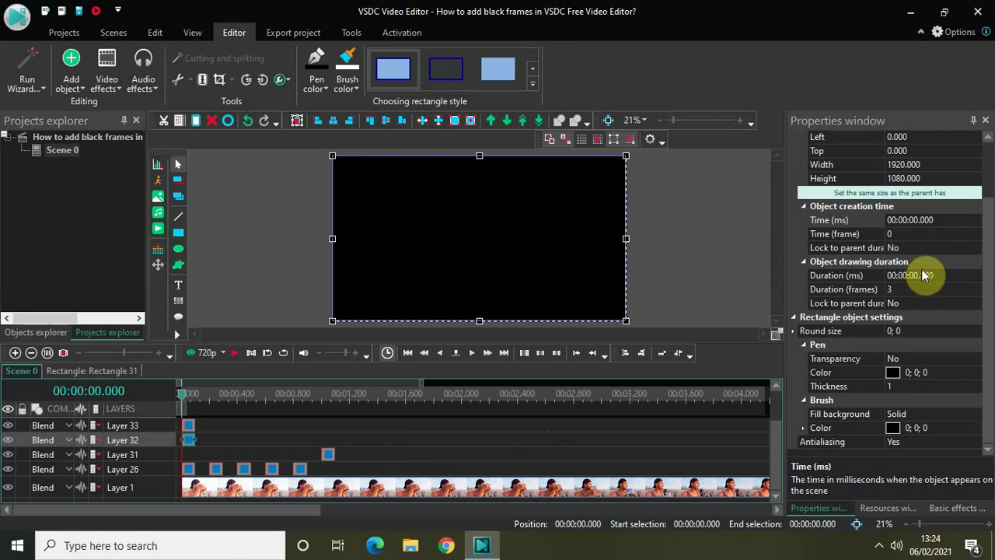
left_click(943, 221)
key("BackSpace")
key("BackSpace")
key("BackSpace")
key("BackSpace")
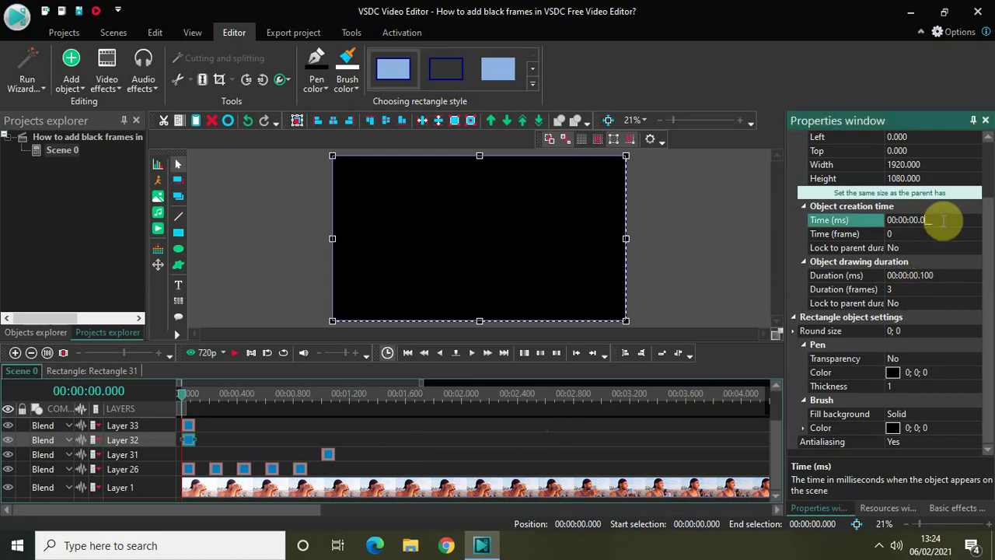
type("1200")
key("Return")
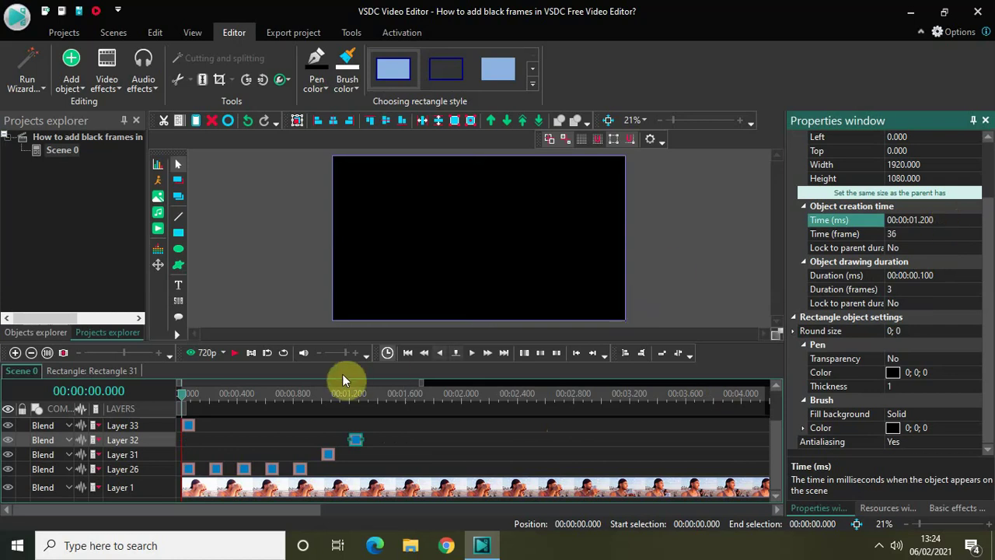
Set the creation time of the rectangle on Layer 33 to 00:00:01.400 and deselect it.
left_click(189, 426)
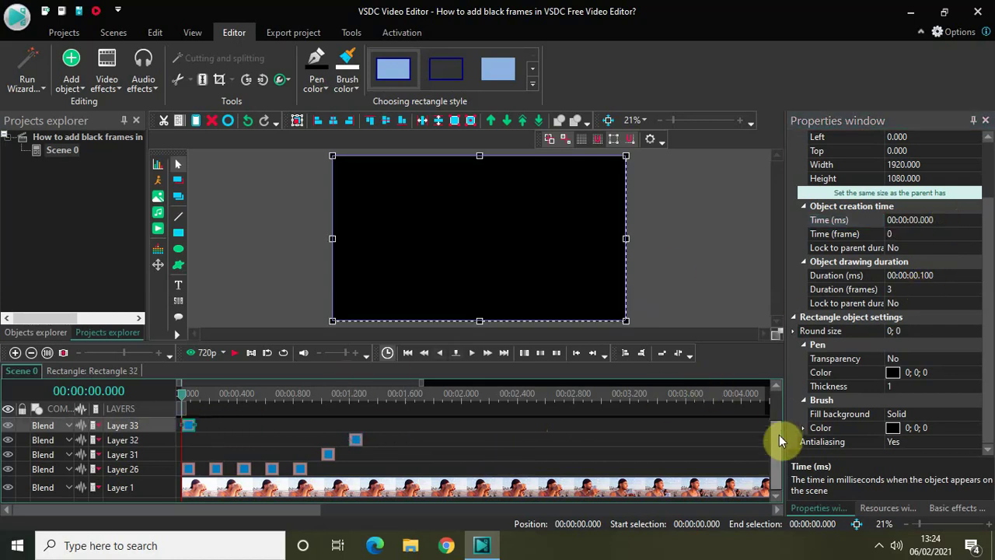
left_click_drag(779, 440, 782, 395)
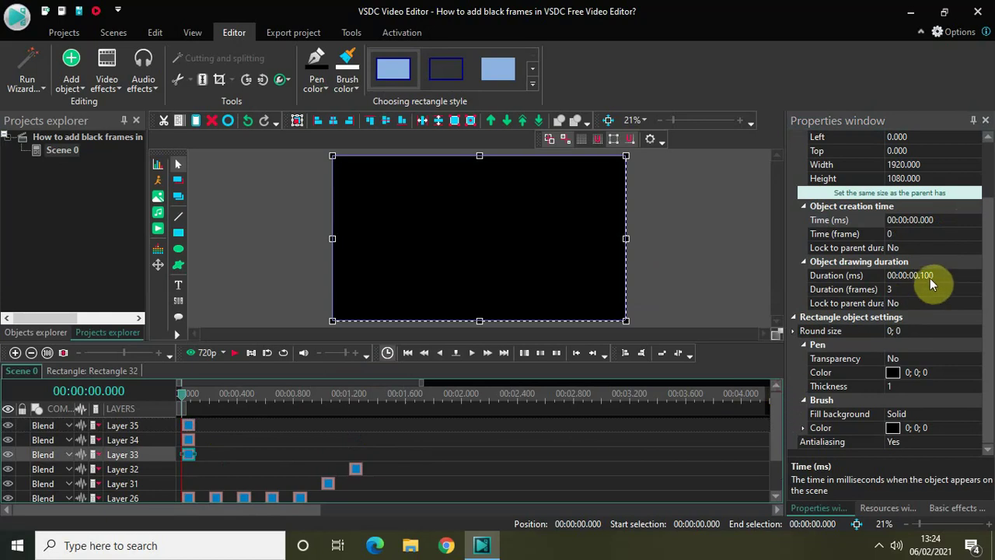
left_click(950, 222)
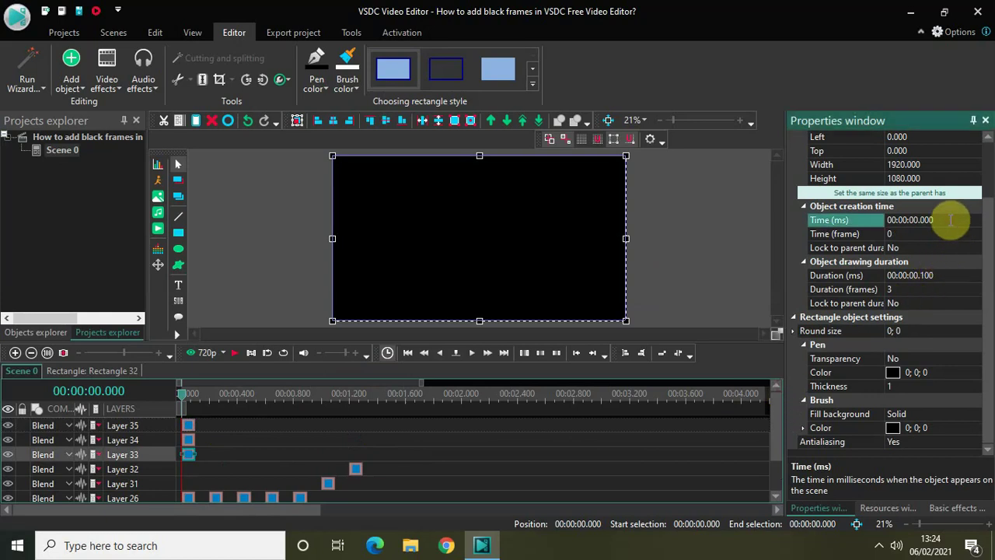
key("BackSpace")
key("BackSpace")
key("BackSpace")
key("BackSpace")
type("1400")
key("Return")
left_click(730, 241)
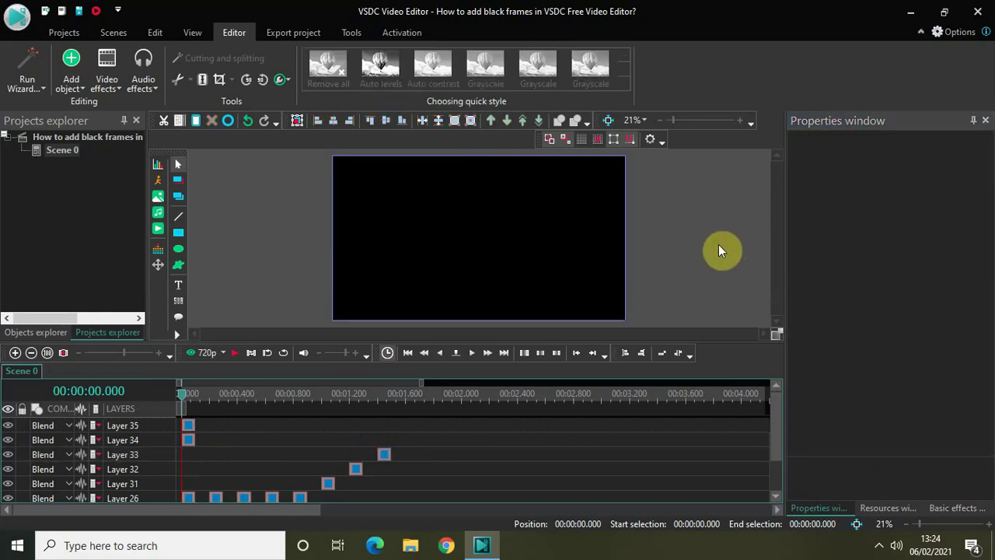
Set the creation time of the rectangle on Layer 34 to 00:00:01.600.
left_click(189, 441)
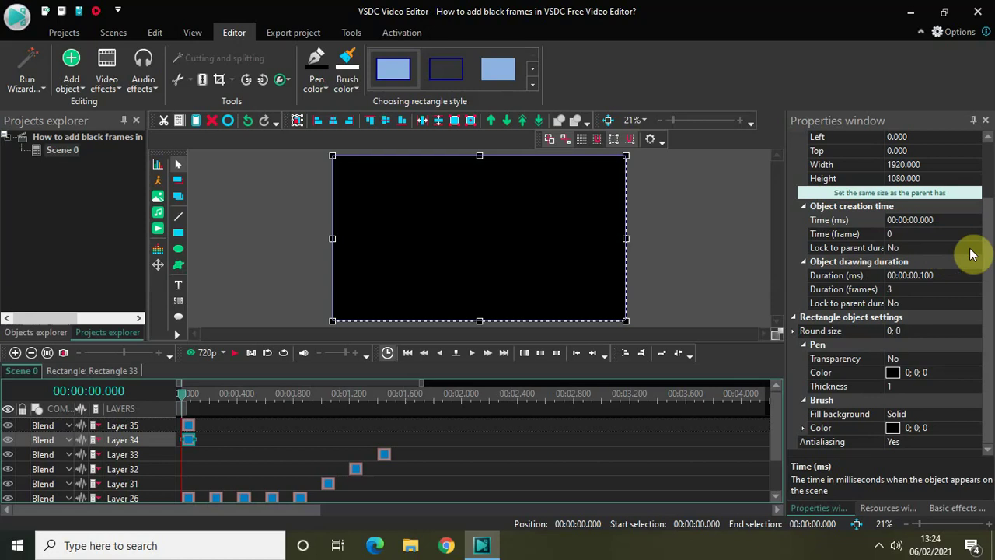
left_click(956, 219)
key("BackSpace")
key("BackSpace")
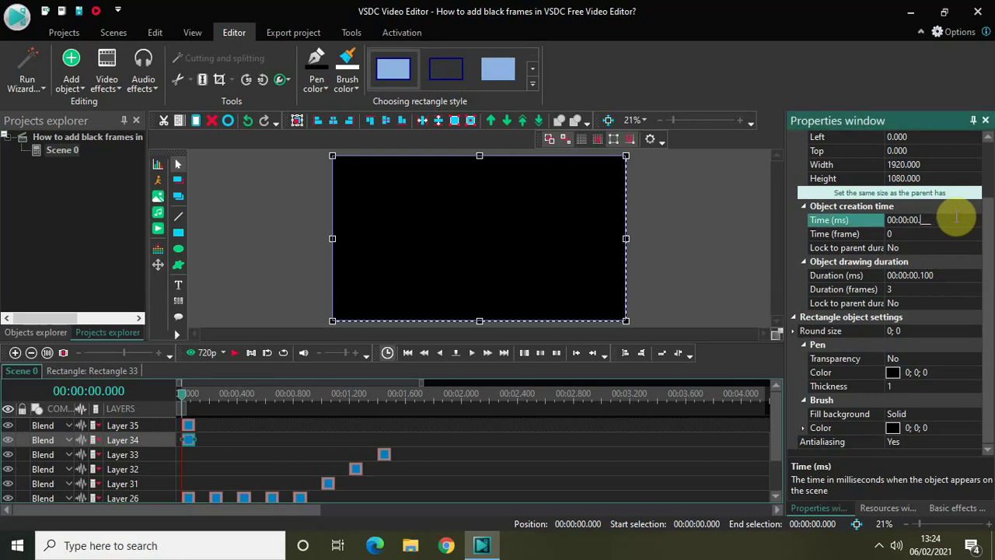
key("BackSpace")
type("1.600")
key("Return")
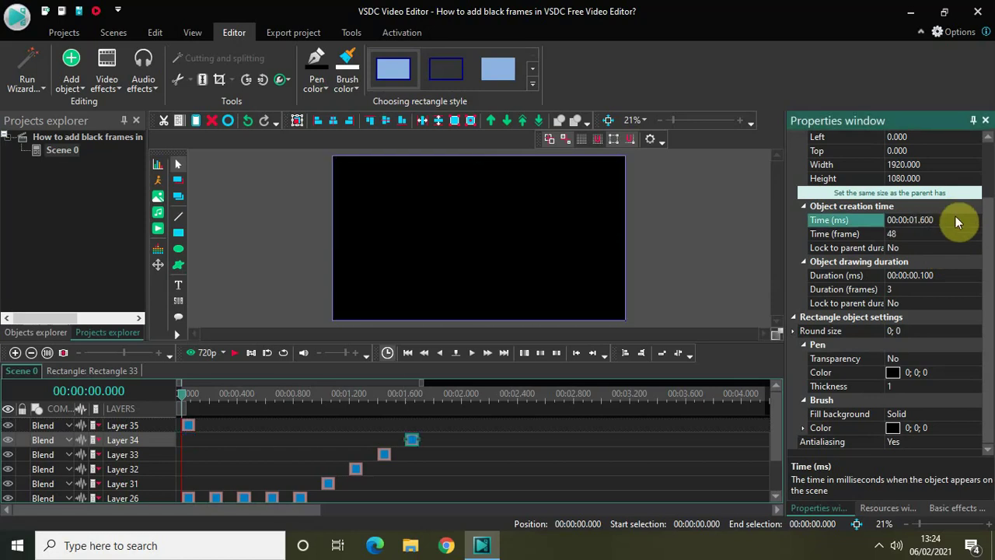
Set the creation time of the rectangle on Layer 35 to 00:00:01.800.
left_click(189, 426)
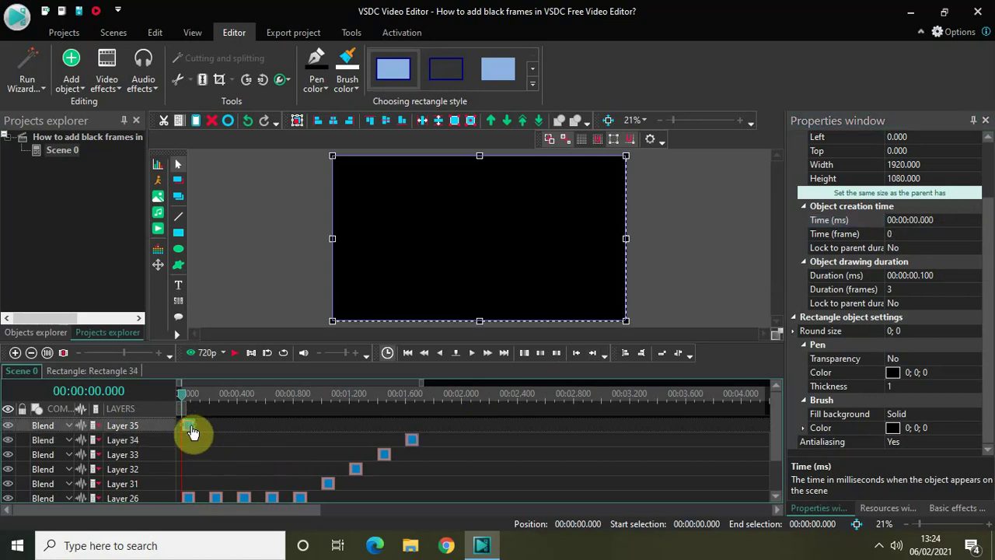
left_click(947, 219)
key("BackSpace")
key("BackSpace")
key("BackSpace")
key("BackSpace")
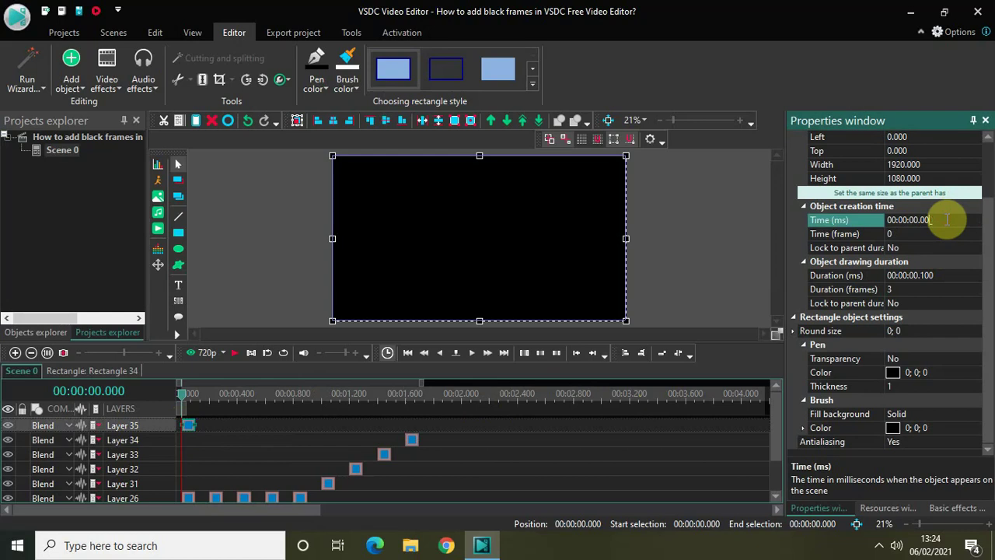
type("1.800")
key("Return")
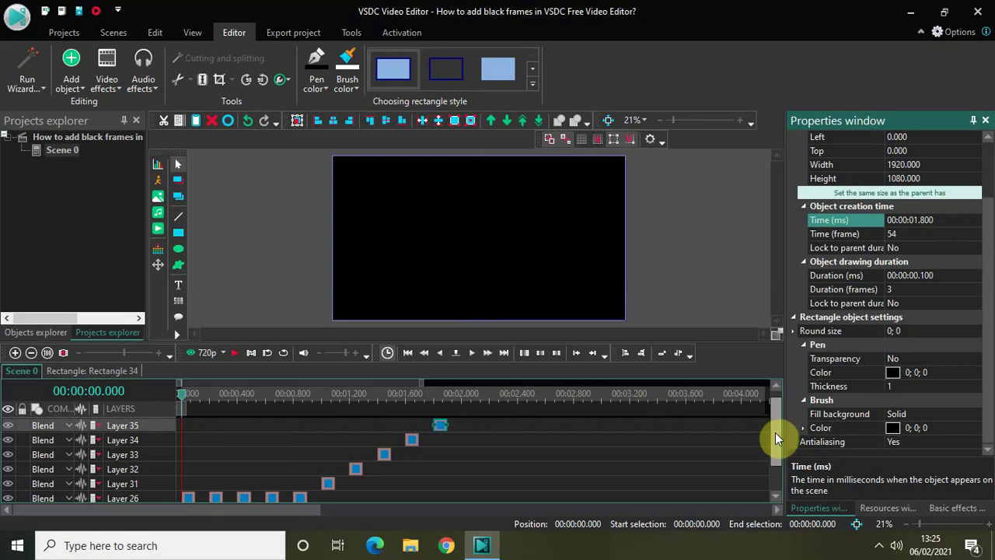
Move the rectangles on Layers 31 to 35 down onto Layer 26, keeping their start times.
left_click_drag(775, 432, 776, 443)
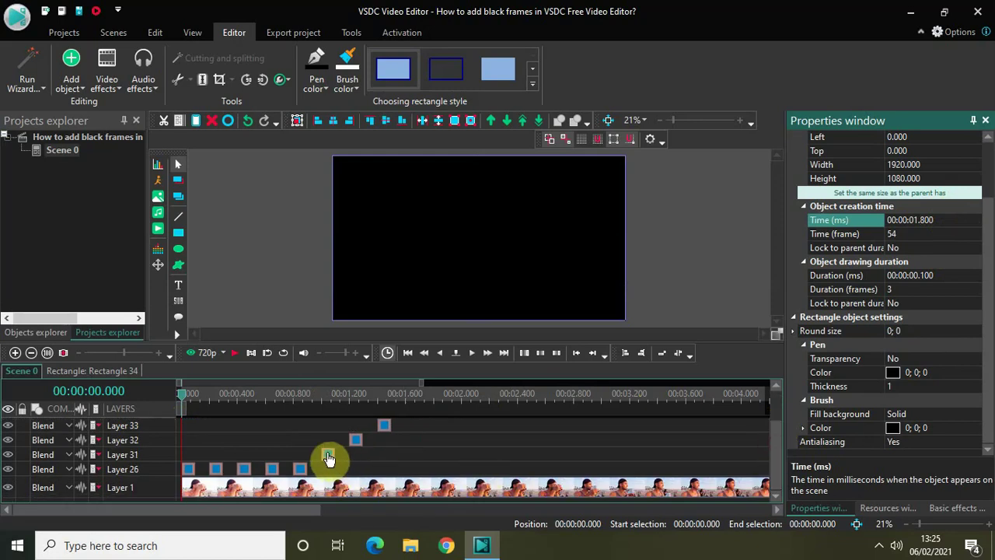
mouse_move(329, 459)
left_mouse_down()
mouse_move(329, 477)
mouse_move(341, 464)
left_mouse_up()
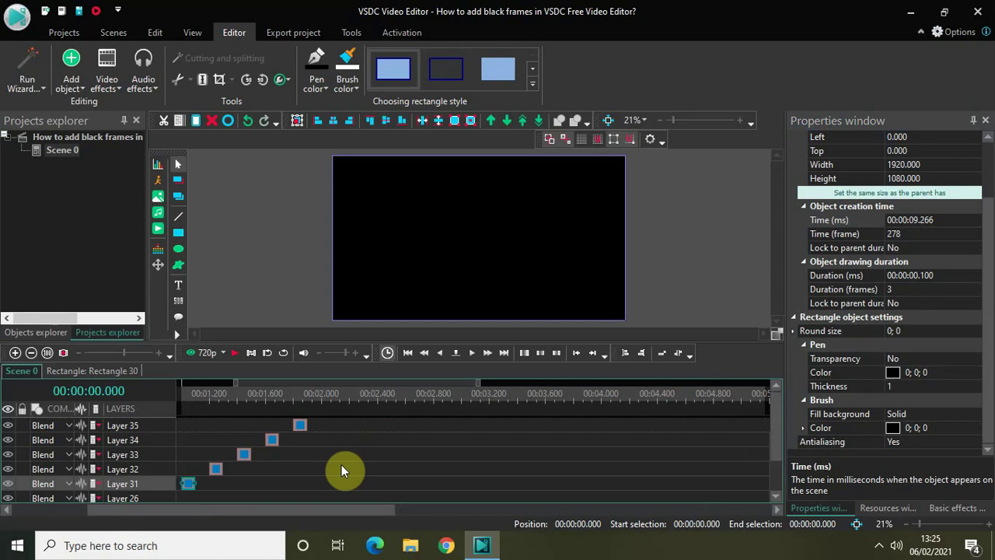
left_click_drag(325, 503, 210, 506)
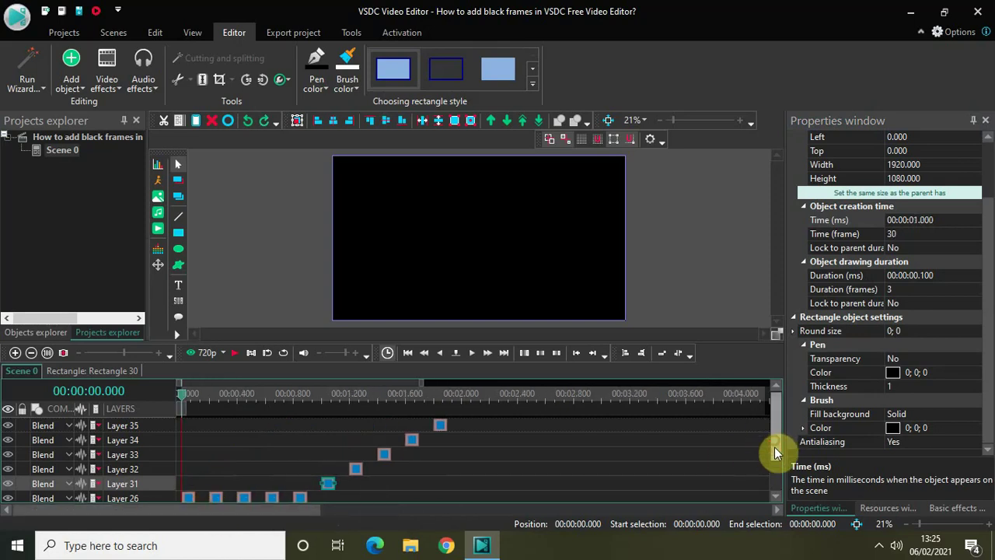
left_click_drag(774, 447, 778, 469)
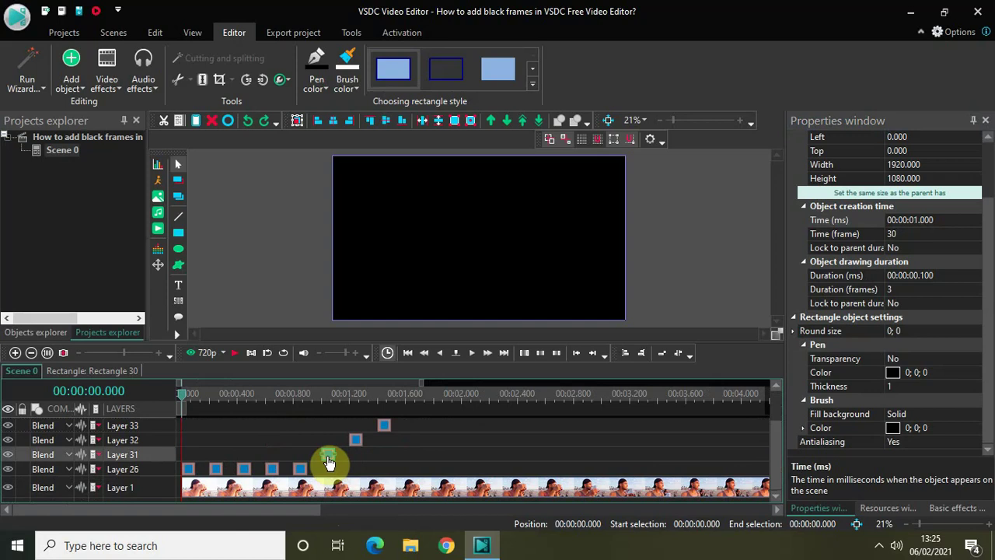
left_click_drag(329, 472, 356, 491)
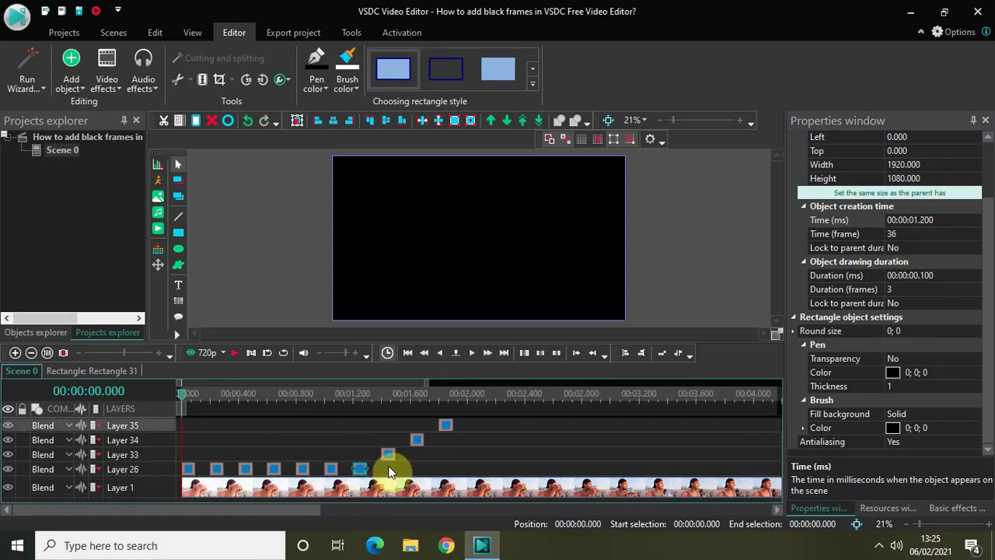
left_click_drag(389, 459, 388, 470)
left_click_drag(417, 440, 424, 462)
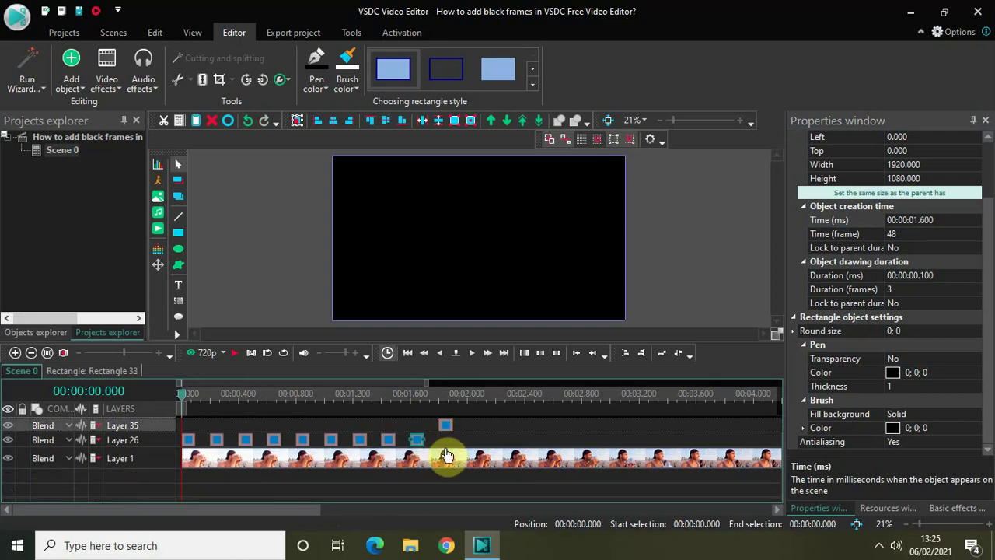
left_click_drag(445, 425, 446, 451)
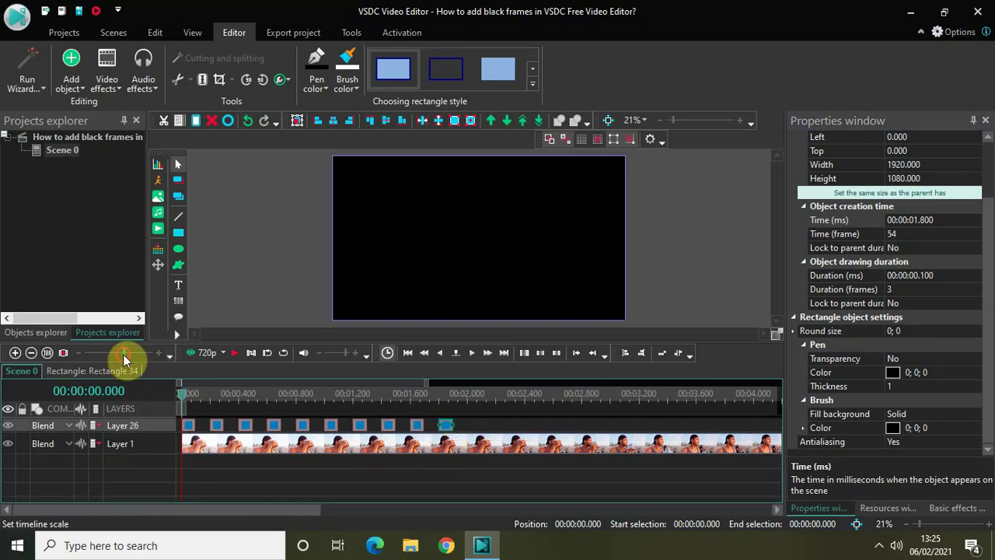
Play back the section with the black frames to preview the flicker, and return the playhead to the scene start.
left_click_drag(123, 353, 86, 356)
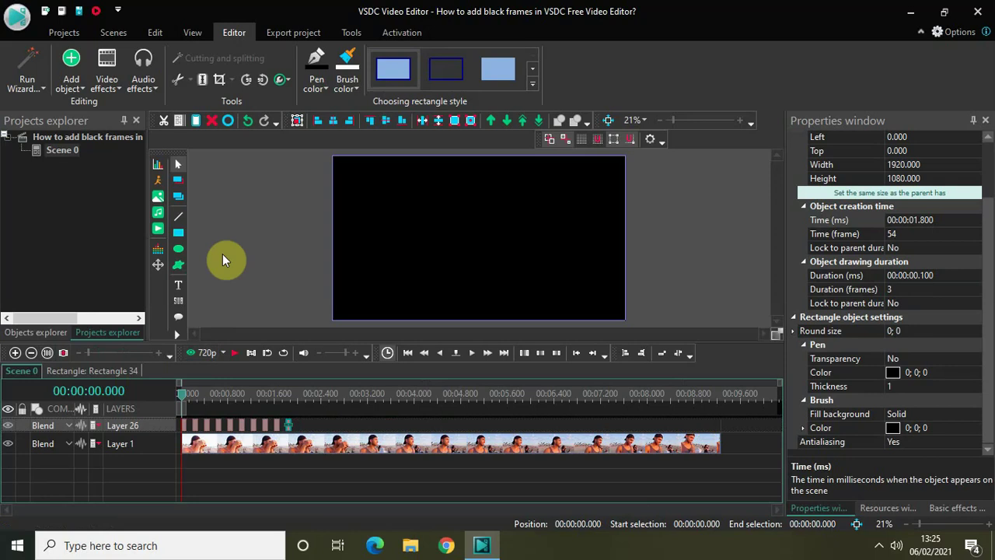
key("space")
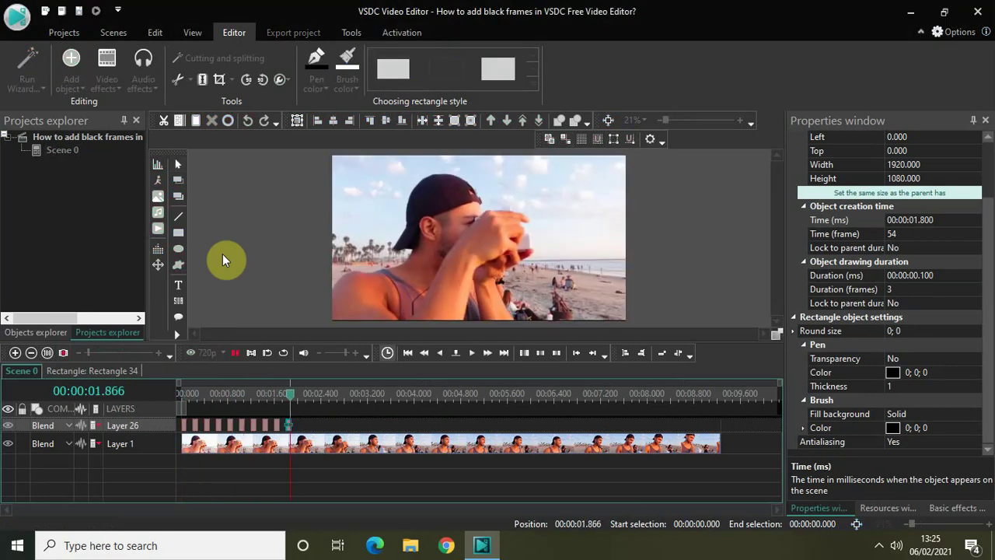
key("space")
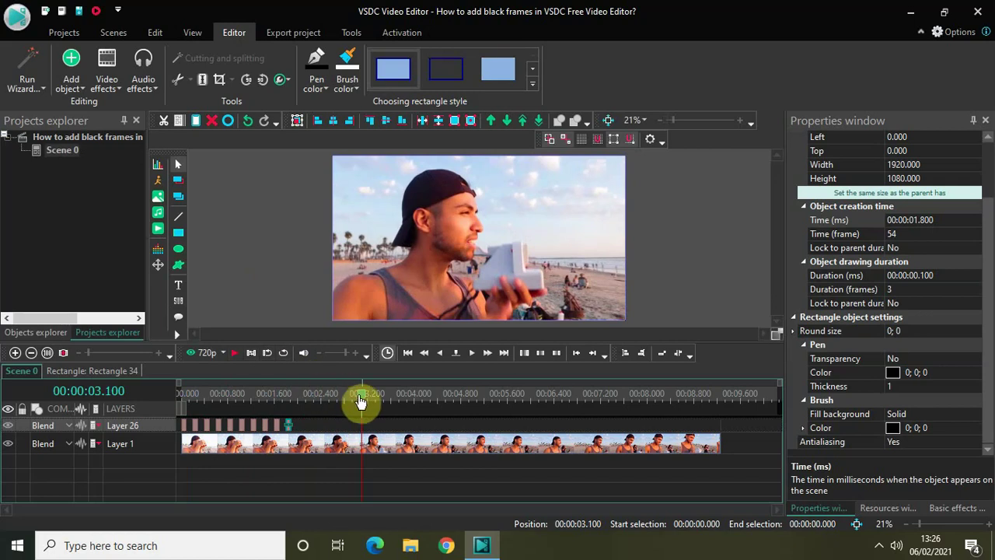
left_click_drag(363, 401, 127, 407)
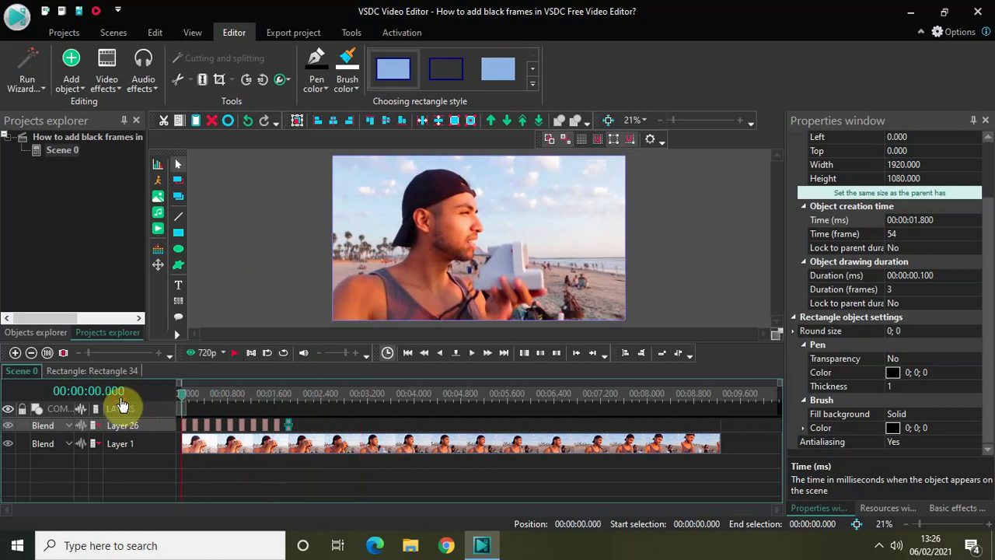
Open the video clip on Layer 1 for editing and add a Zoom transform effect spanning the whole parent duration.
double_click(272, 448)
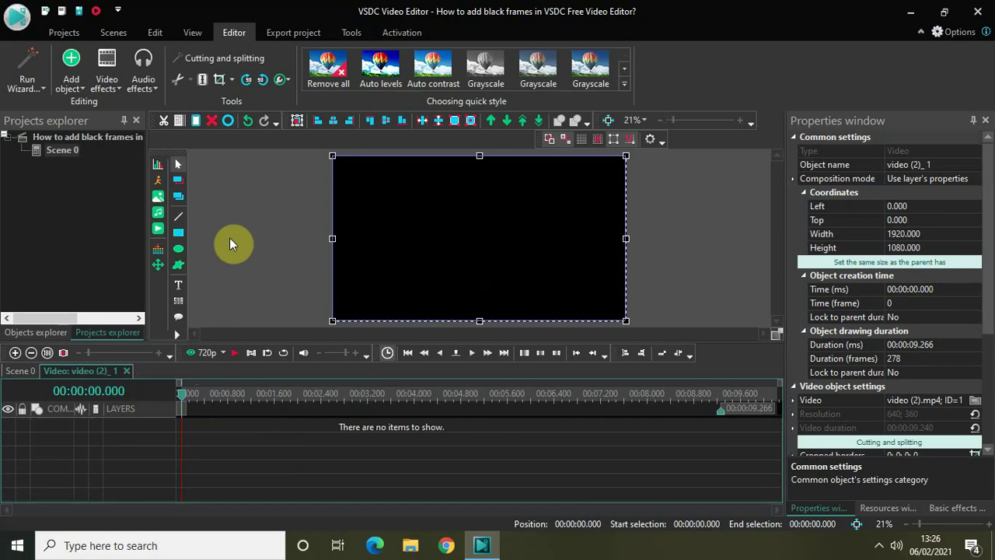
left_click(103, 84)
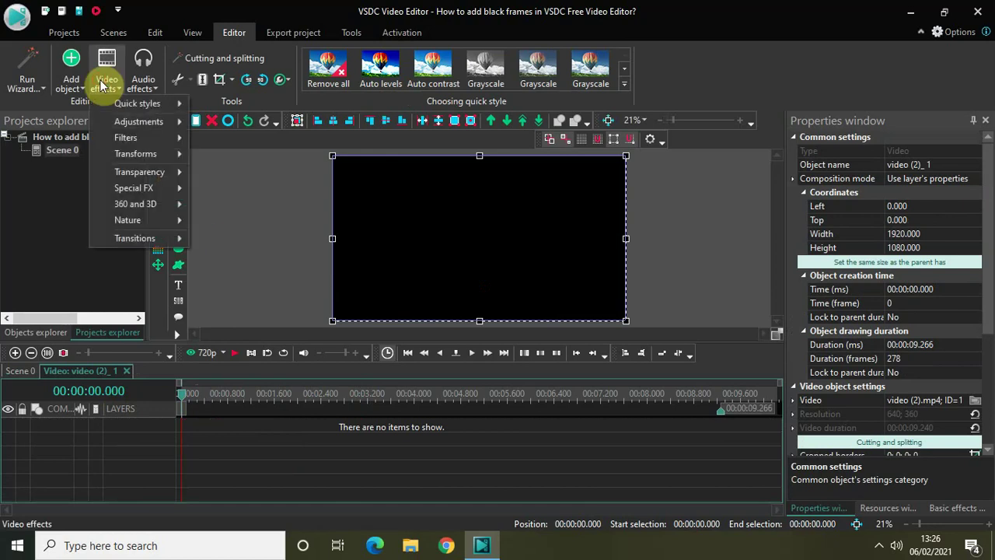
mouse_move(148, 151)
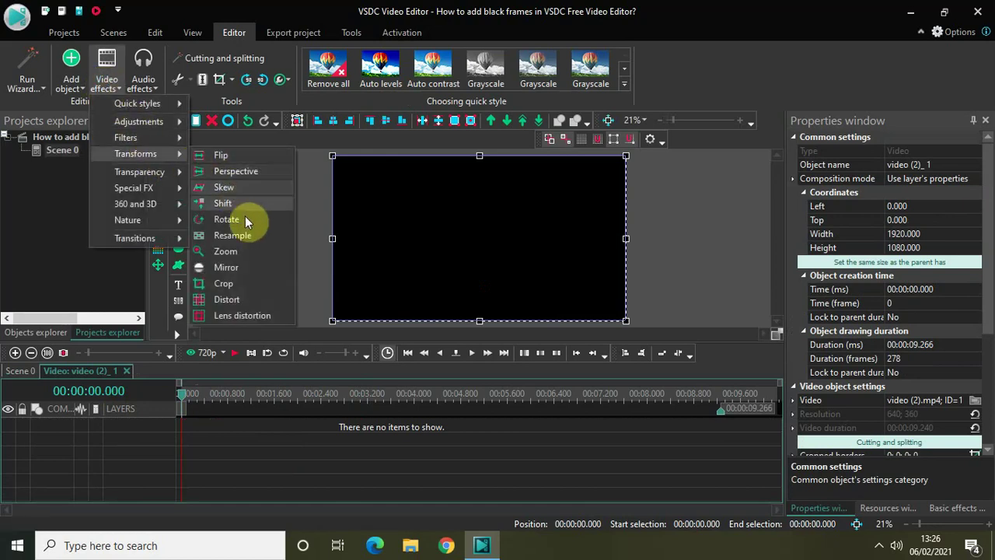
left_click(252, 251)
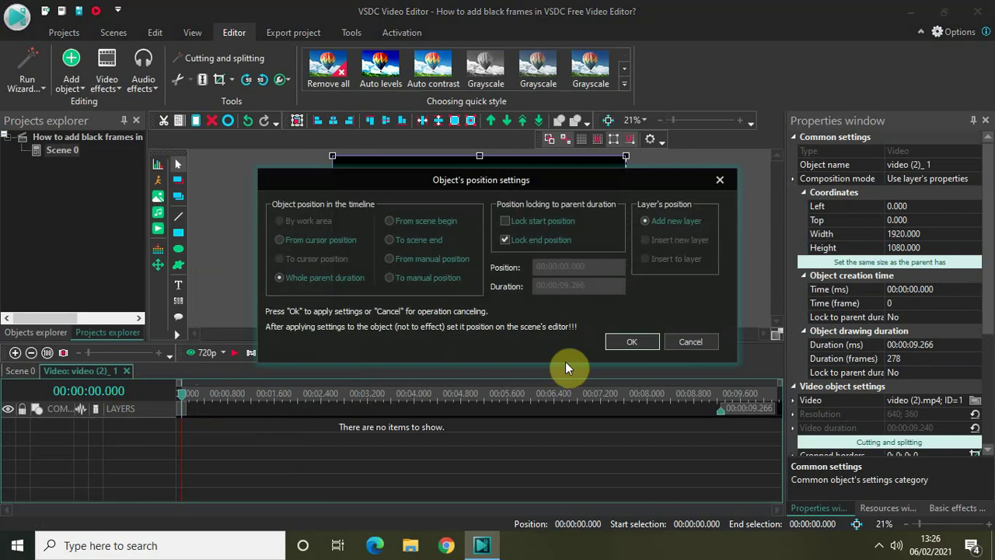
left_click(633, 342)
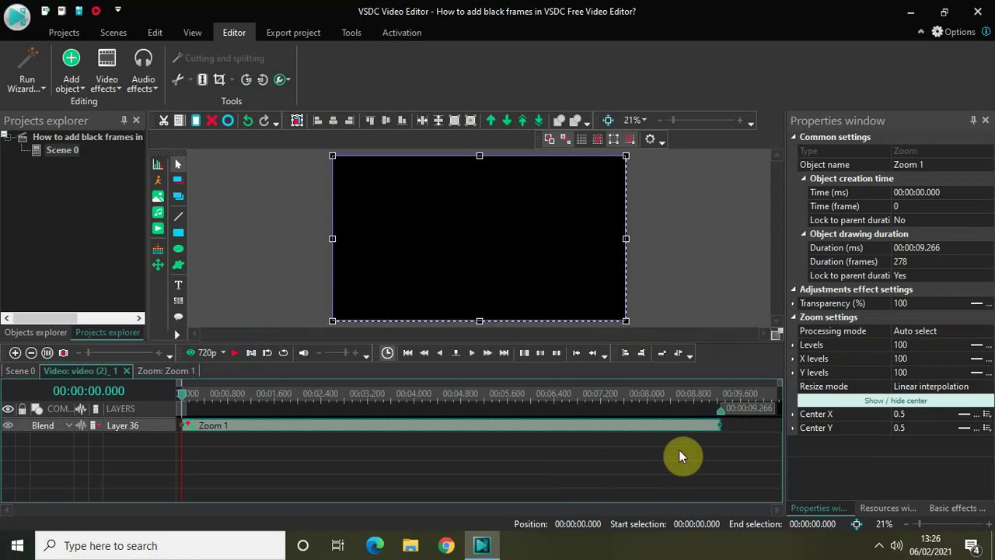
Shorten the Zoom 1 effect on the timeline and set its drawing duration to 00:00:02.000.
left_click_drag(716, 425, 318, 429)
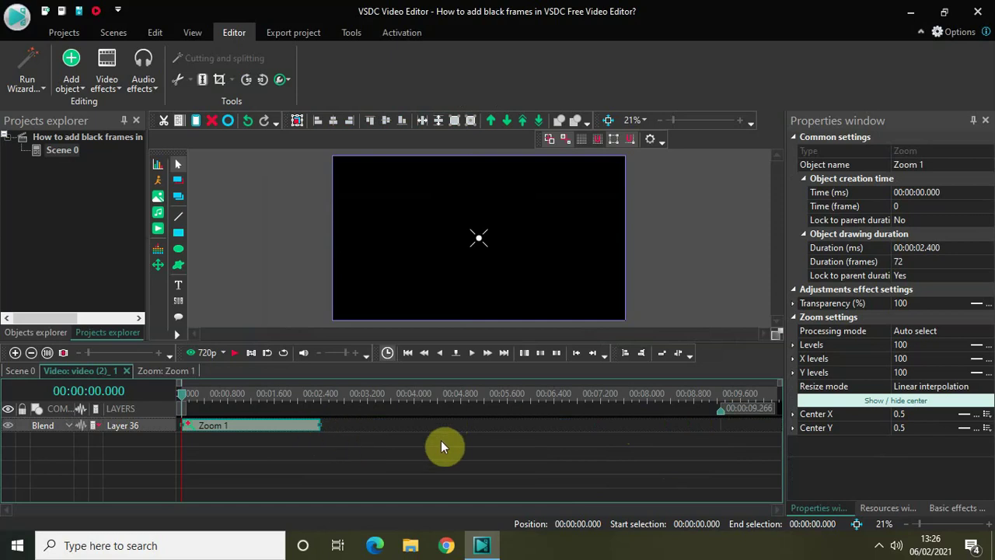
left_click(960, 249)
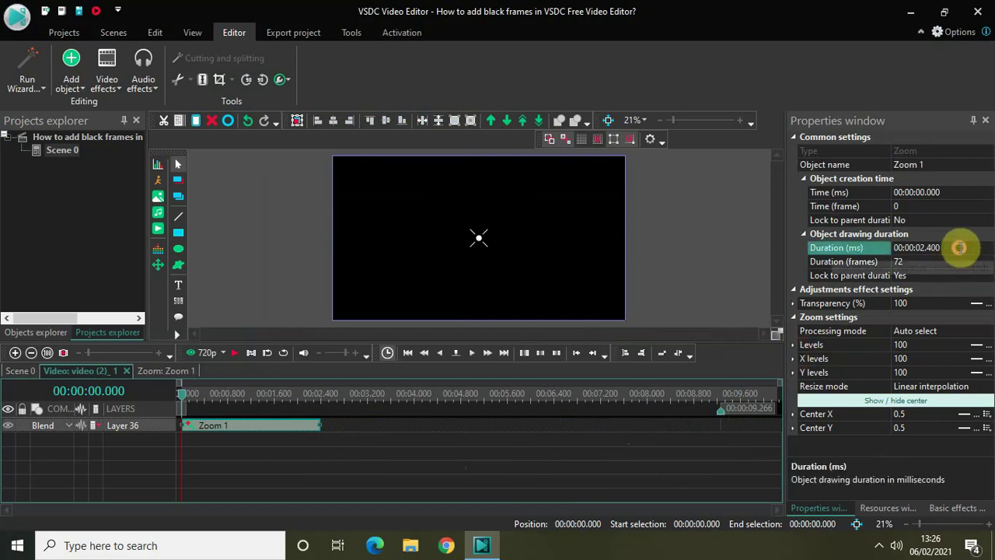
key("BackSpace")
key("BackSpace")
key("BackSpace")
type("000")
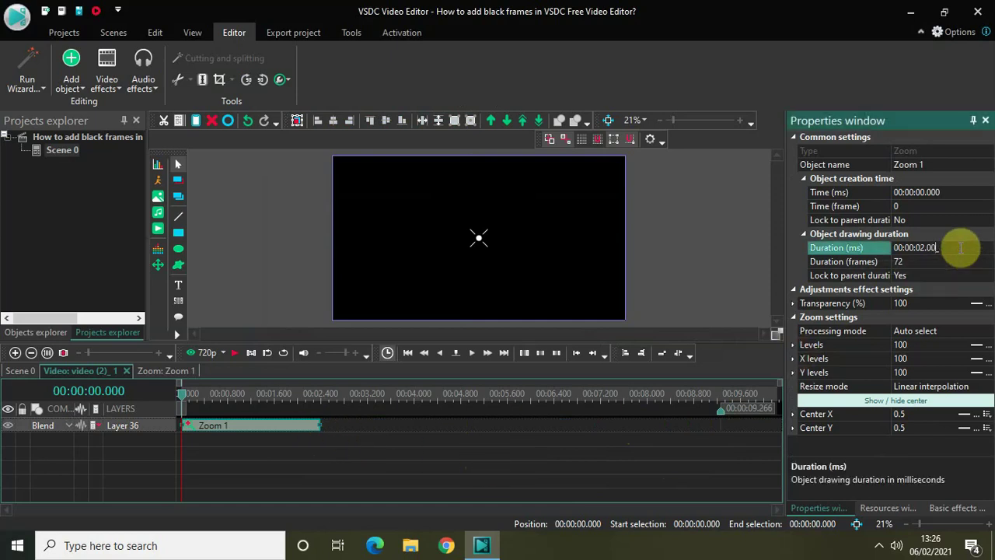
key("Return")
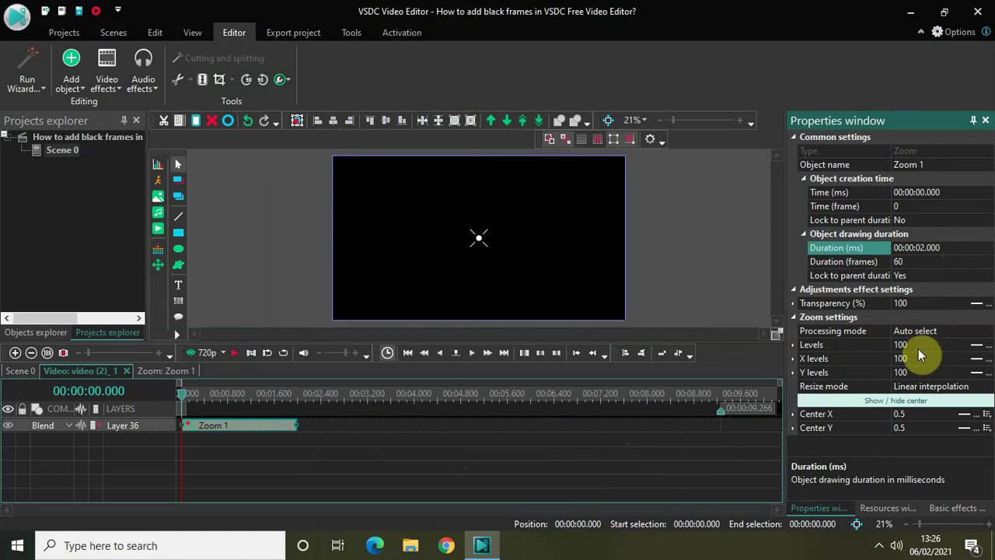
Make the zoom effect's Levels change linearly over time, with the values 0; 100.
left_click(977, 345)
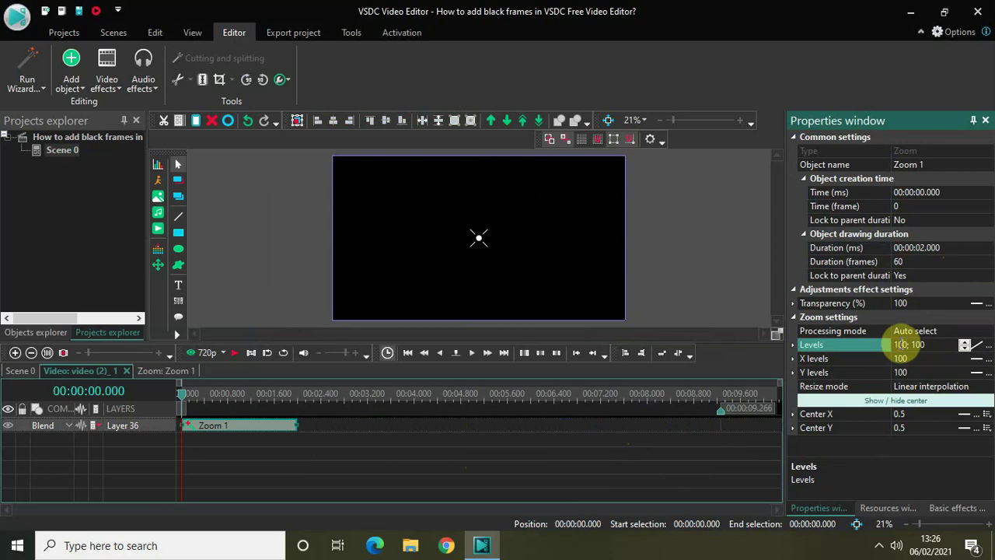
left_click(902, 345)
key("BackSpace")
key("BackSpace")
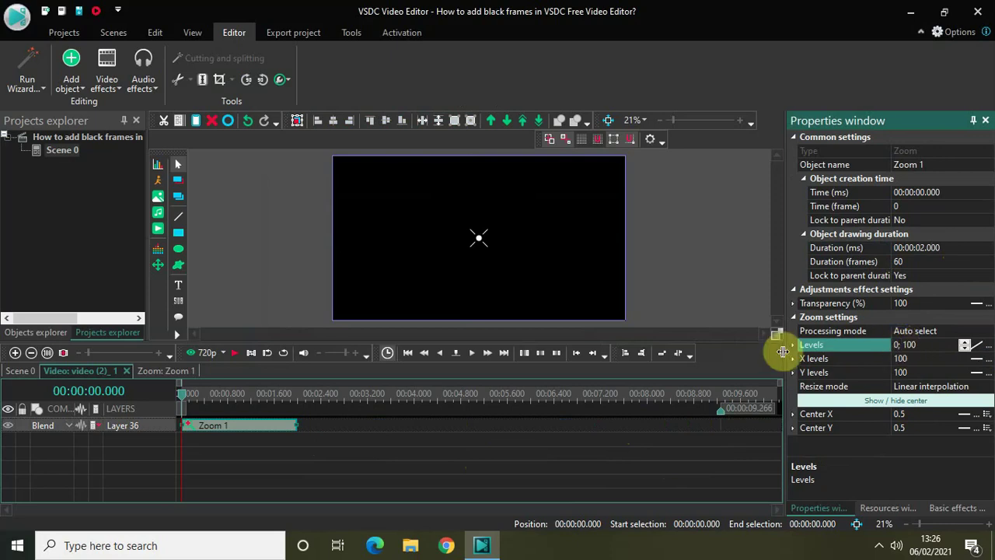
Return to the Scene 0 timeline and play the scene twice from its start to preview the zoom with the black frames.
left_click(23, 373)
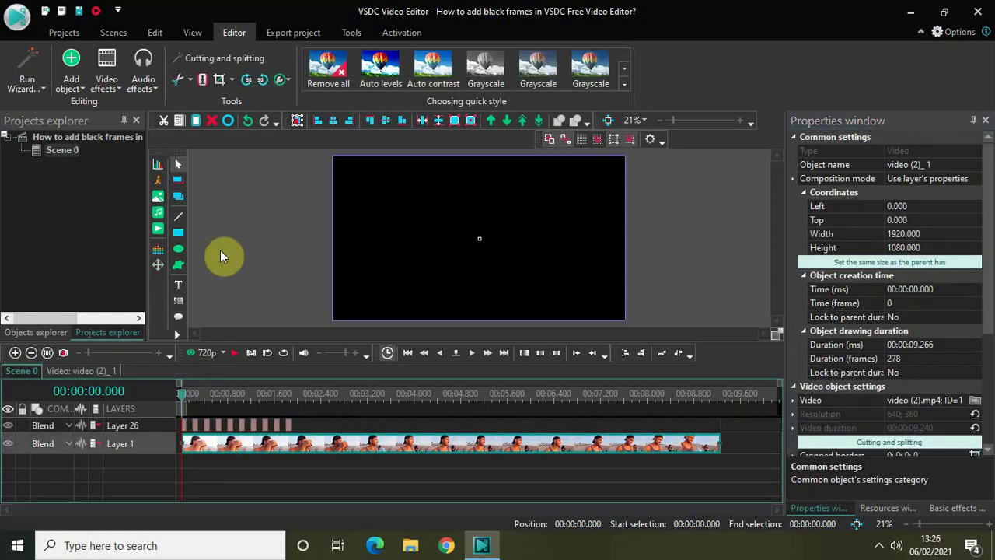
key("space")
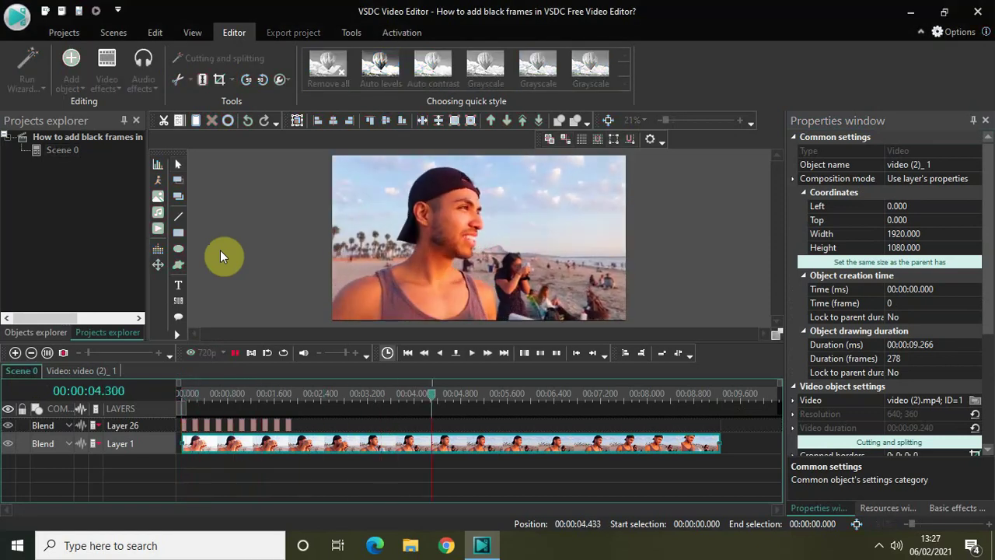
key("space")
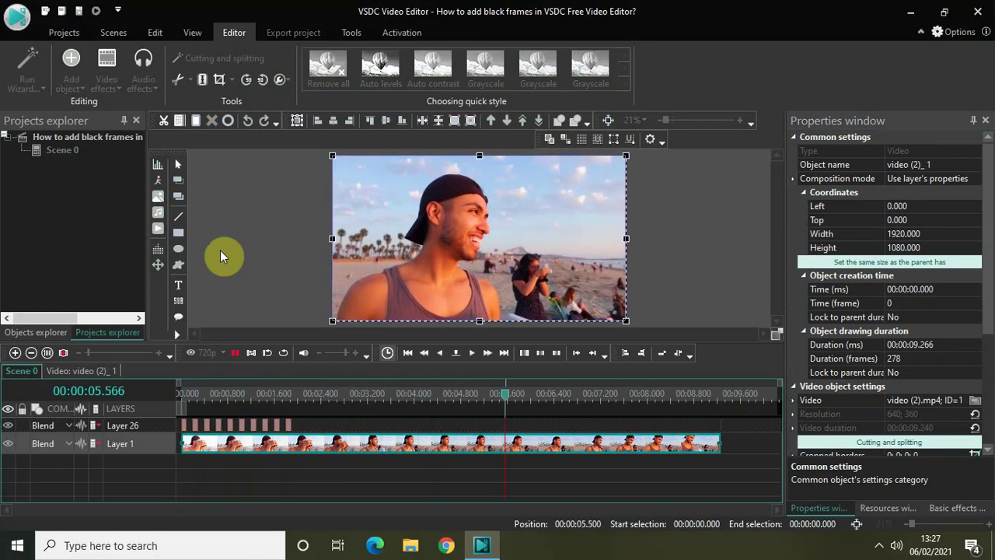
left_click(179, 394)
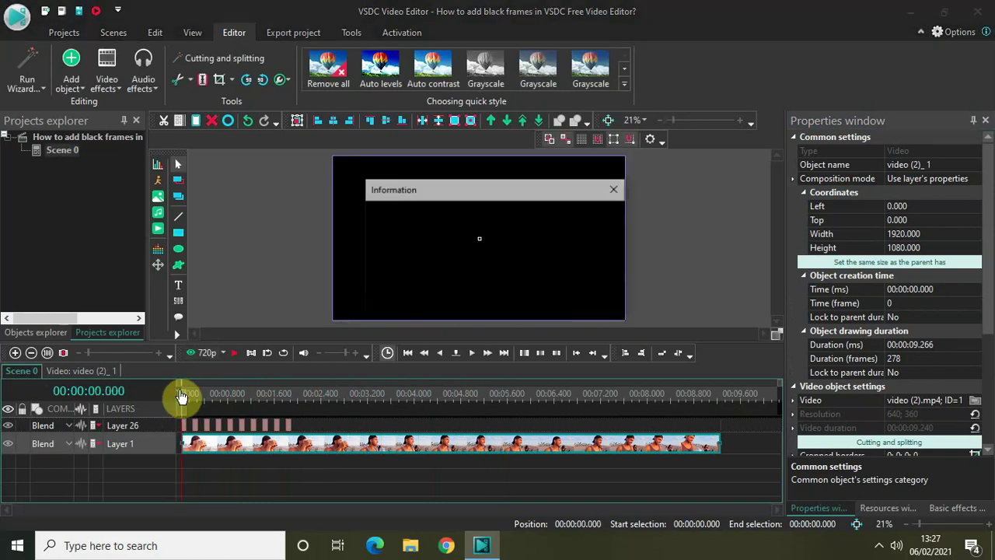
key("space")
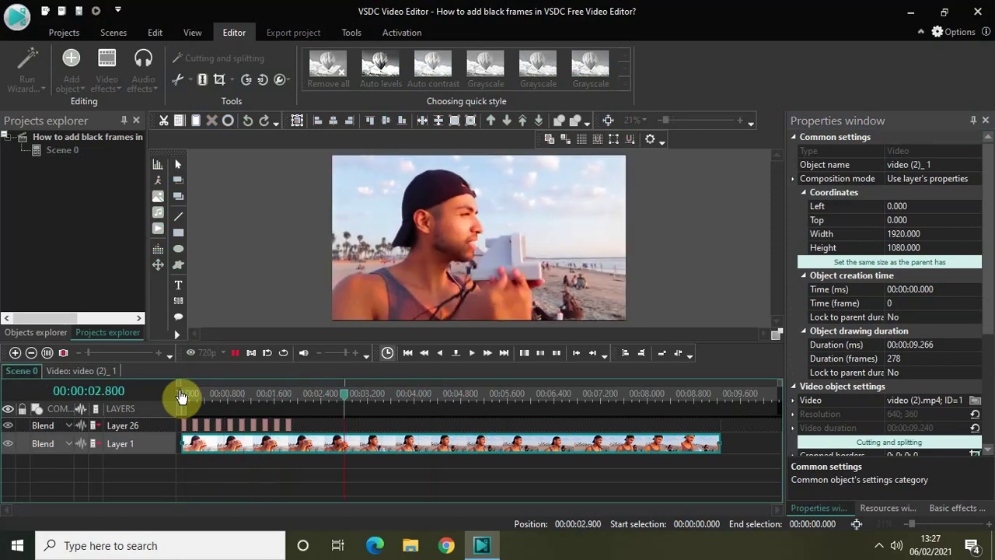
key("space")
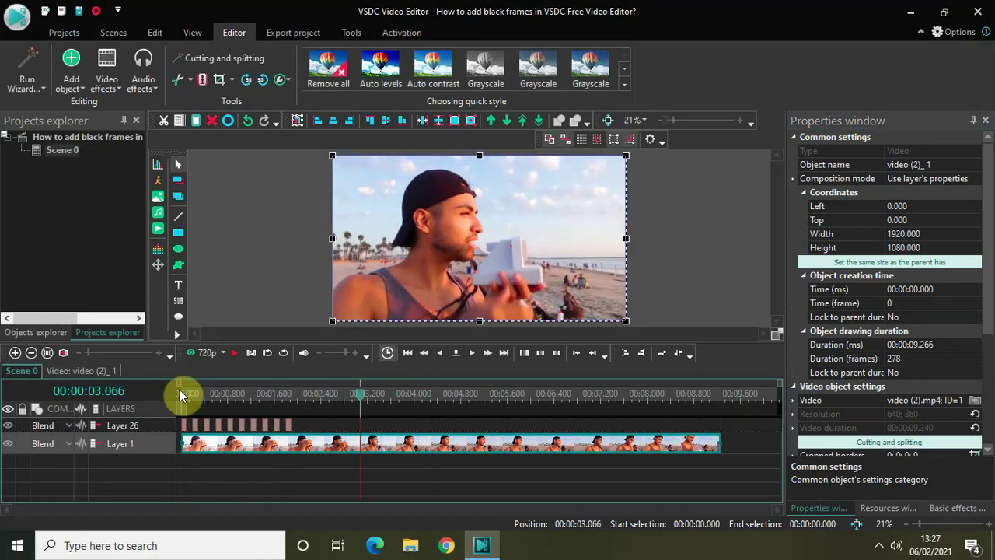